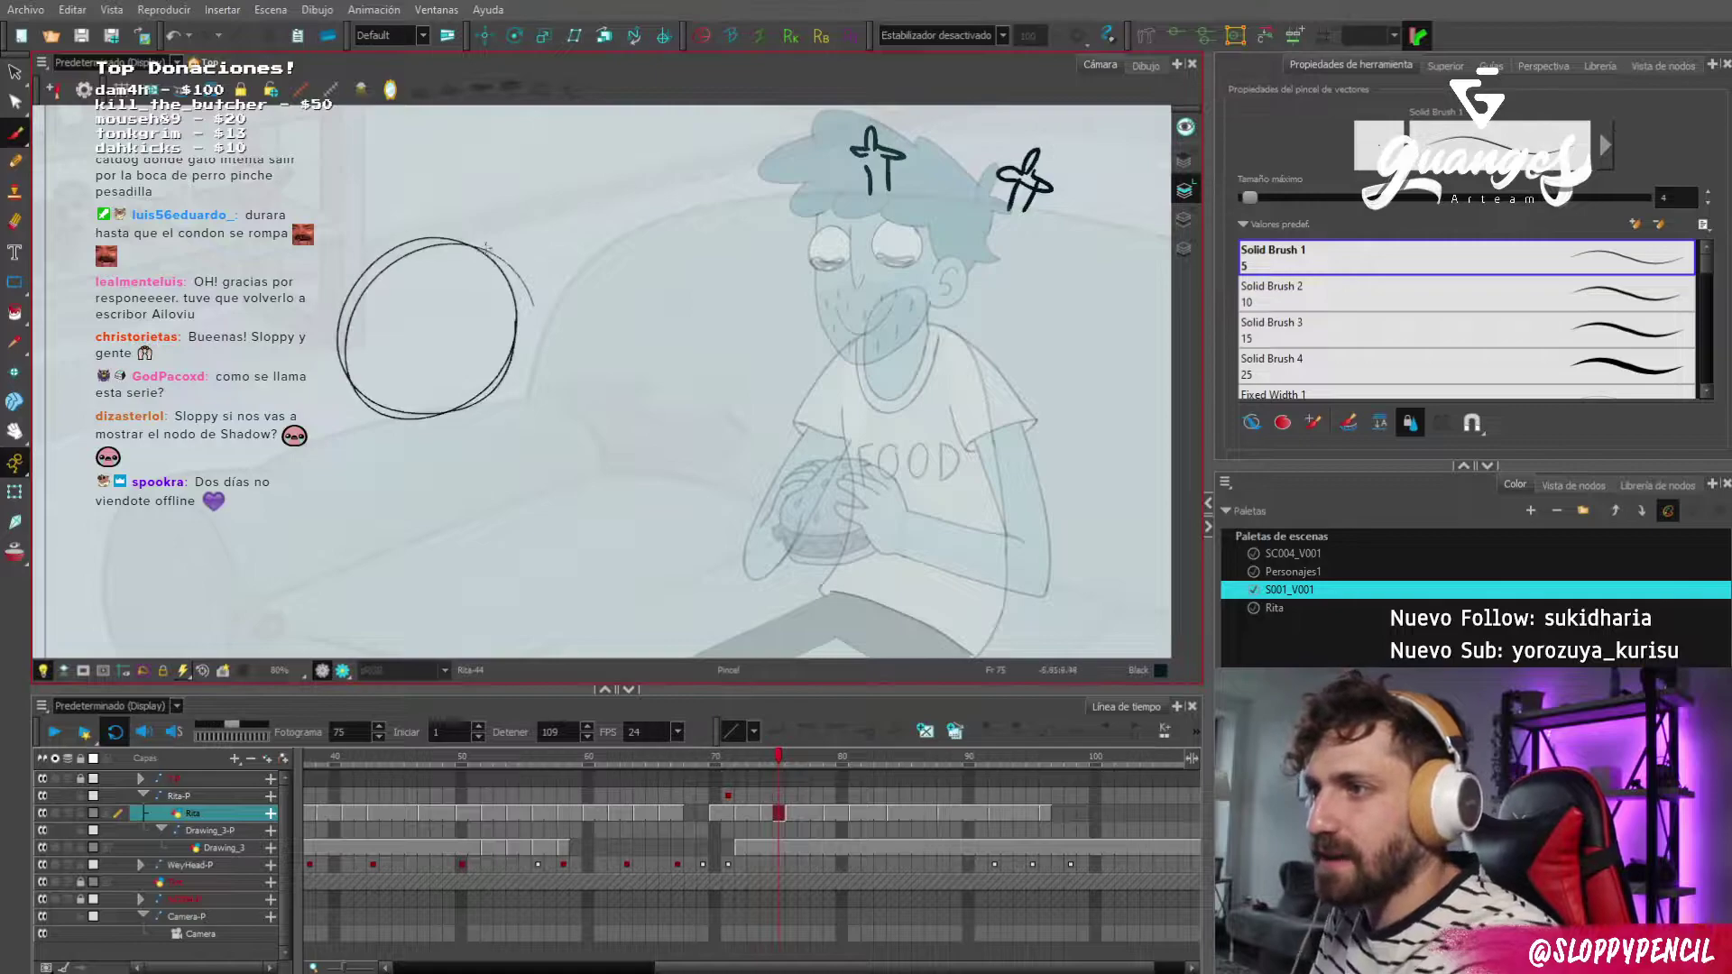
Sketch the tapered jaw, chin and ear onto the head's construction circle.
{"action": "left_click_drag", "start_coordinate": [341, 322], "coordinate": [384, 483]}
{"action": "mouse_move", "coordinate": [350, 383]}
{"action": "left_mouse_down"}
{"action": "mouse_move", "coordinate": [383, 467]}
{"action": "mouse_move", "coordinate": [465, 444]}
{"action": "left_mouse_up"}
{"action": "left_click_drag", "start_coordinate": [374, 484], "coordinate": [474, 443]}
{"action": "mouse_move", "coordinate": [501, 343]}
{"action": "left_mouse_down"}
{"action": "mouse_move", "coordinate": [495, 386]}
{"action": "mouse_move", "coordinate": [490, 371]}
{"action": "left_mouse_up"}
{"action": "left_click_drag", "start_coordinate": [490, 372], "coordinate": [496, 392]}
{"action": "left_click_drag", "start_coordinate": [368, 372], "coordinate": [526, 410]}
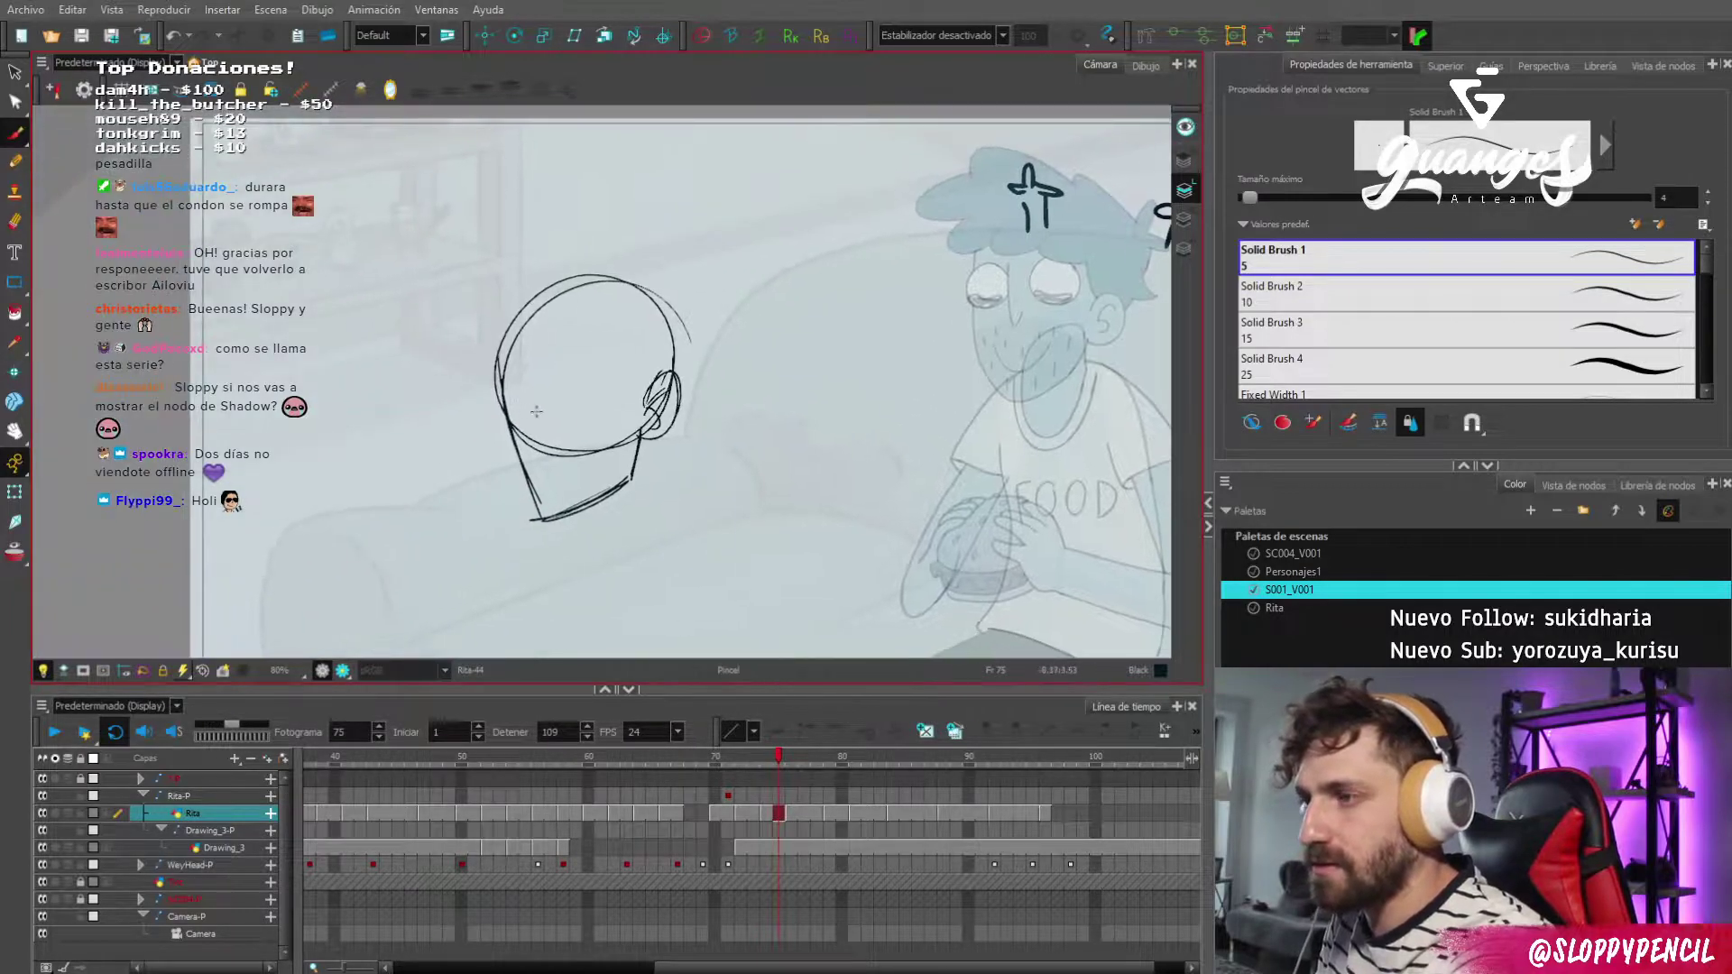
Sketch the brow, eye, nose and cheek line on the three-quarter face and clear away the construction circle.
{"action": "mouse_move", "coordinate": [639, 397]}
{"action": "left_mouse_down"}
{"action": "mouse_move", "coordinate": [475, 403]}
{"action": "mouse_move", "coordinate": [574, 392]}
{"action": "mouse_move", "coordinate": [600, 409]}
{"action": "mouse_move", "coordinate": [558, 410]}
{"action": "mouse_move", "coordinate": [597, 416]}
{"action": "mouse_move", "coordinate": [548, 370]}
{"action": "mouse_move", "coordinate": [514, 449]}
{"action": "left_mouse_up"}
{"action": "key", "text": "ctrl+z"}
{"action": "key", "text": "ctrl+z"}
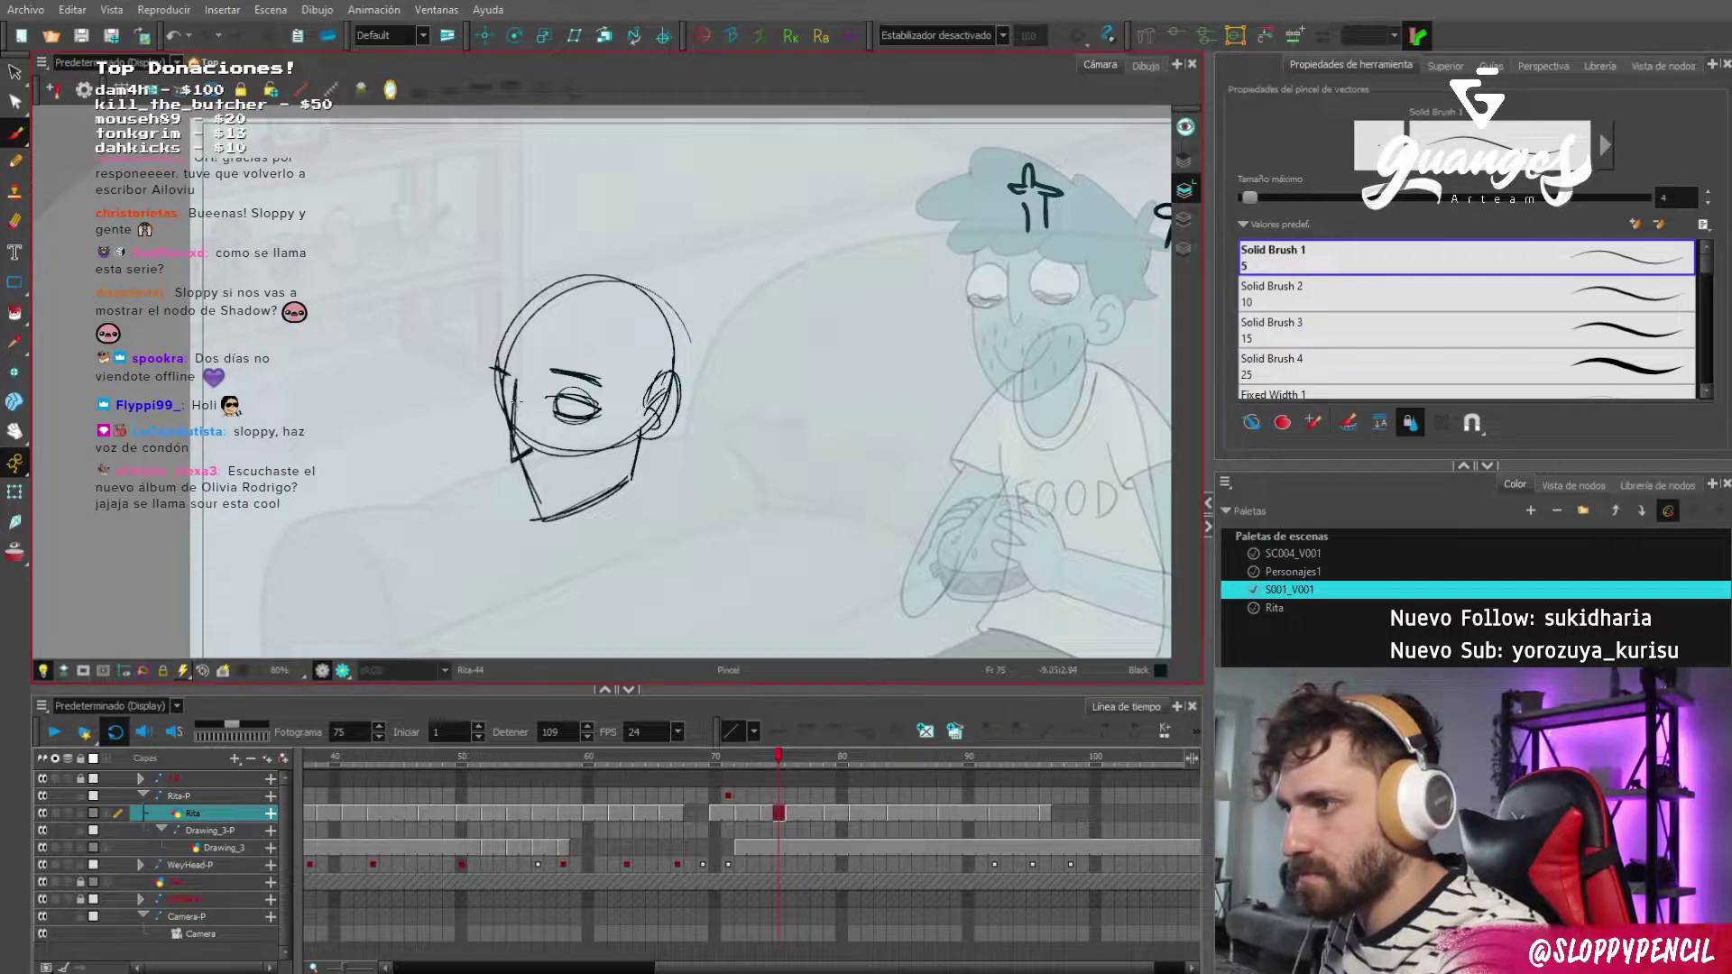
{"action": "key", "text": "alt+o"}
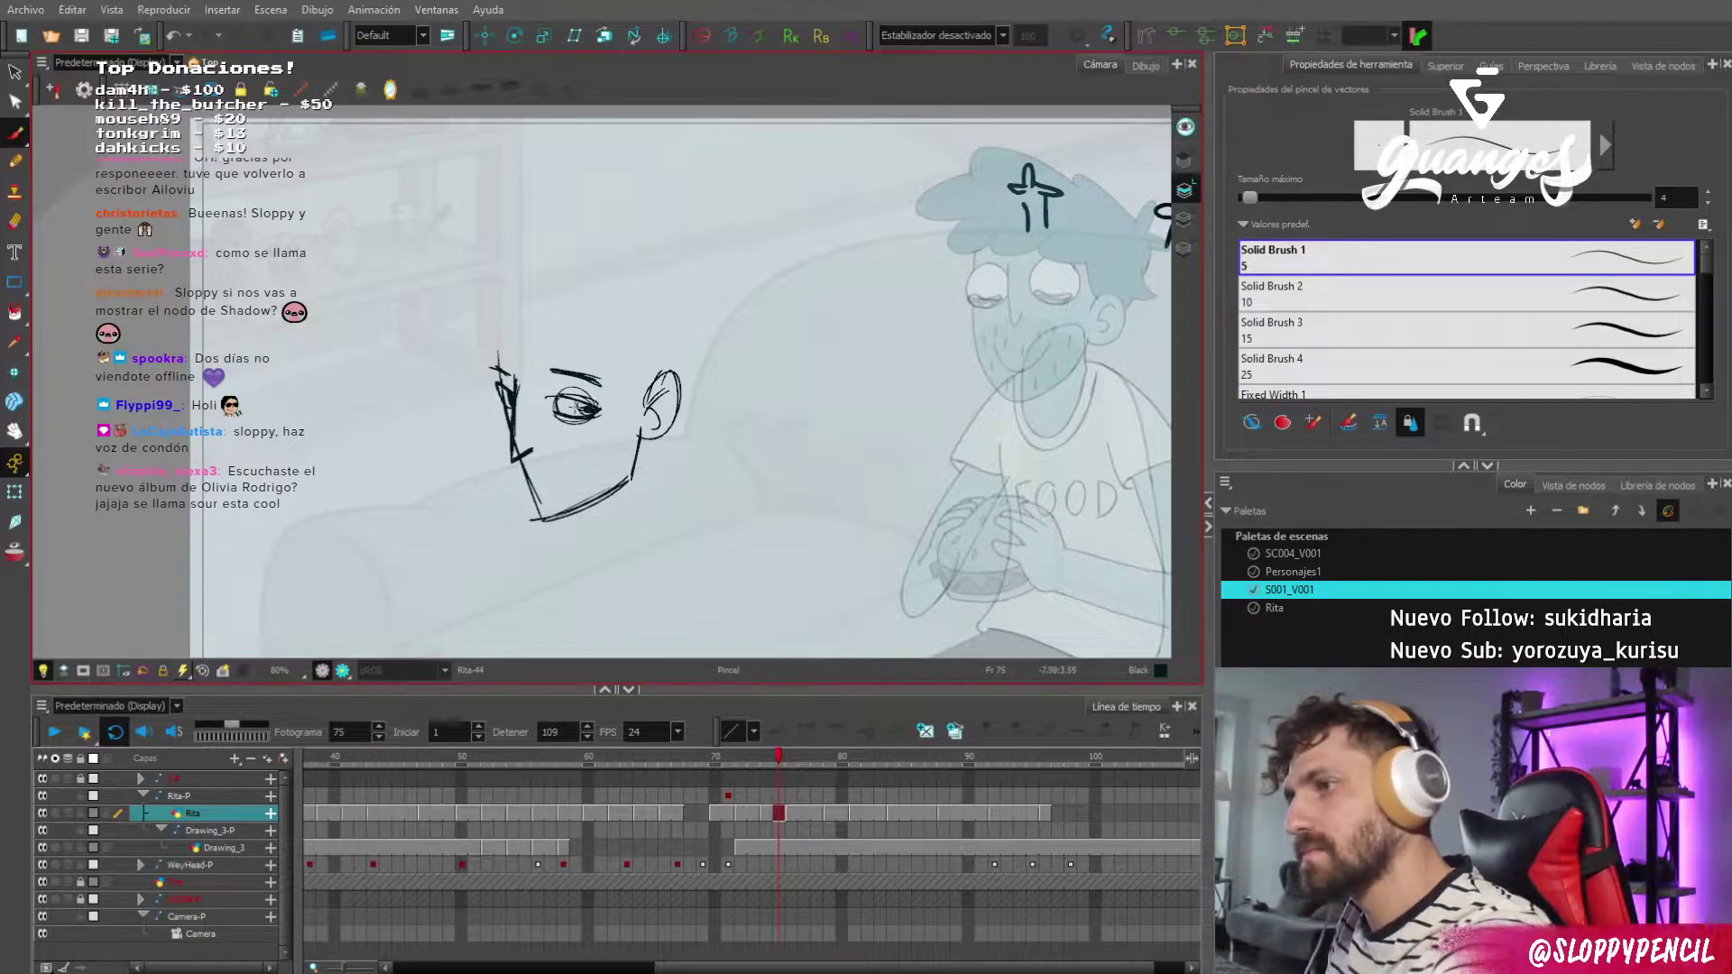
{"action": "left_click_drag", "start_coordinate": [494, 415], "coordinate": [489, 438]}
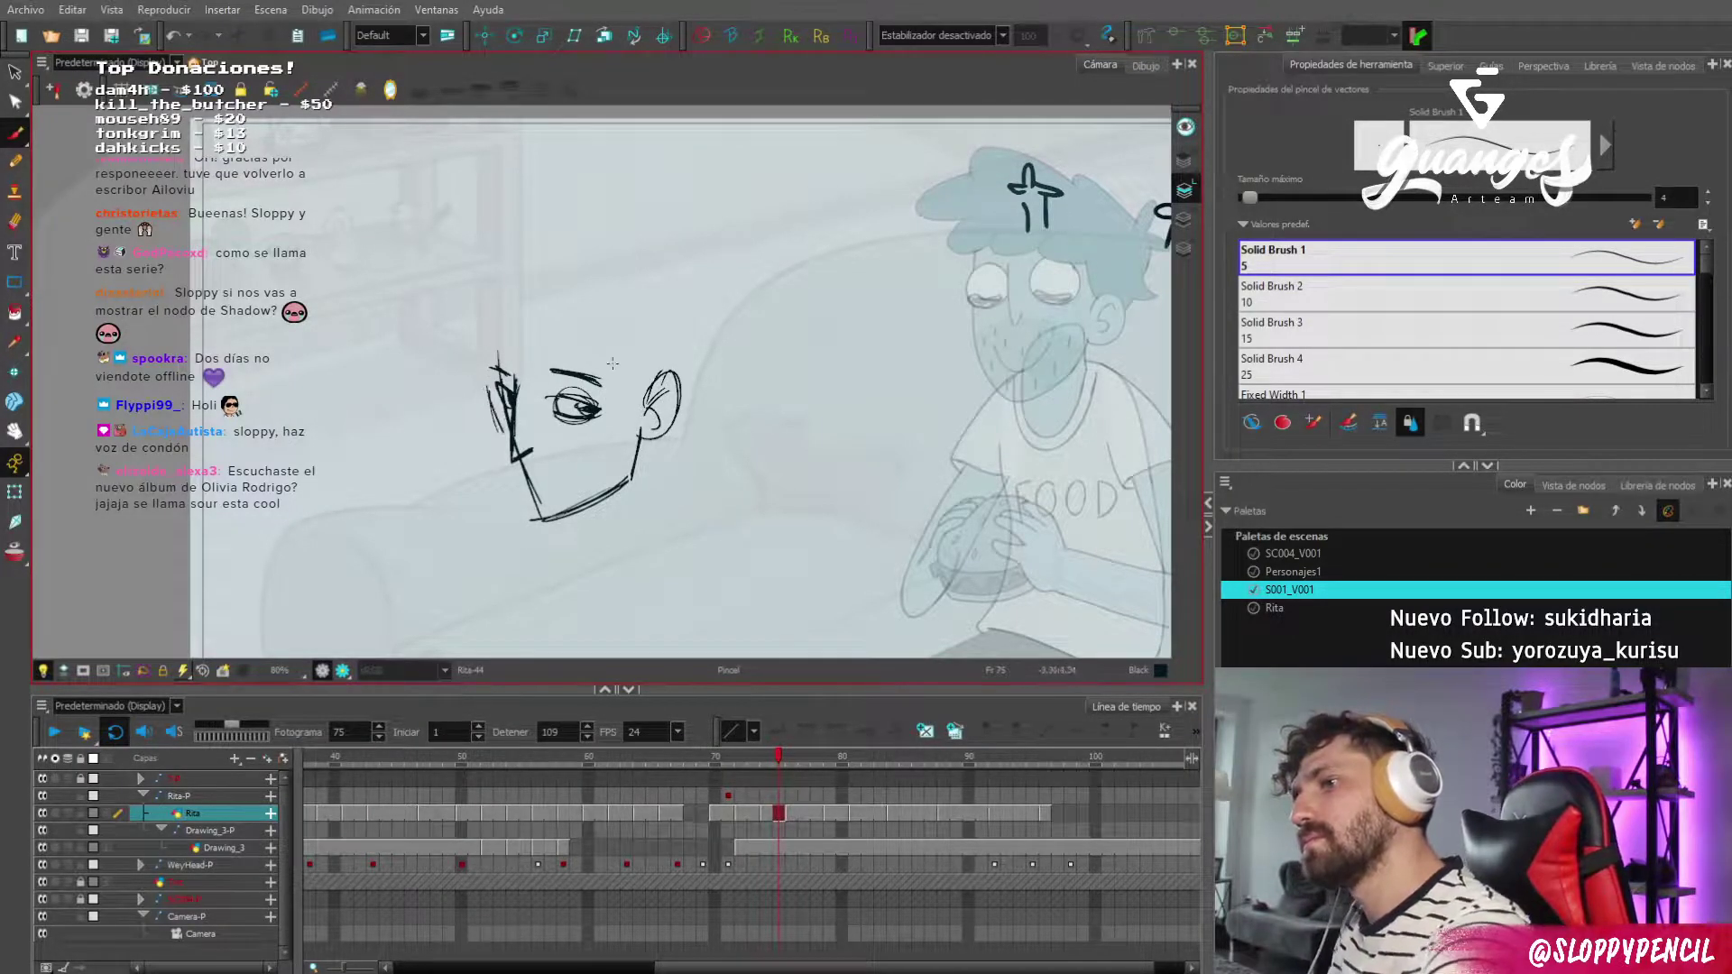
{"action": "left_click_drag", "start_coordinate": [632, 411], "coordinate": [570, 507]}
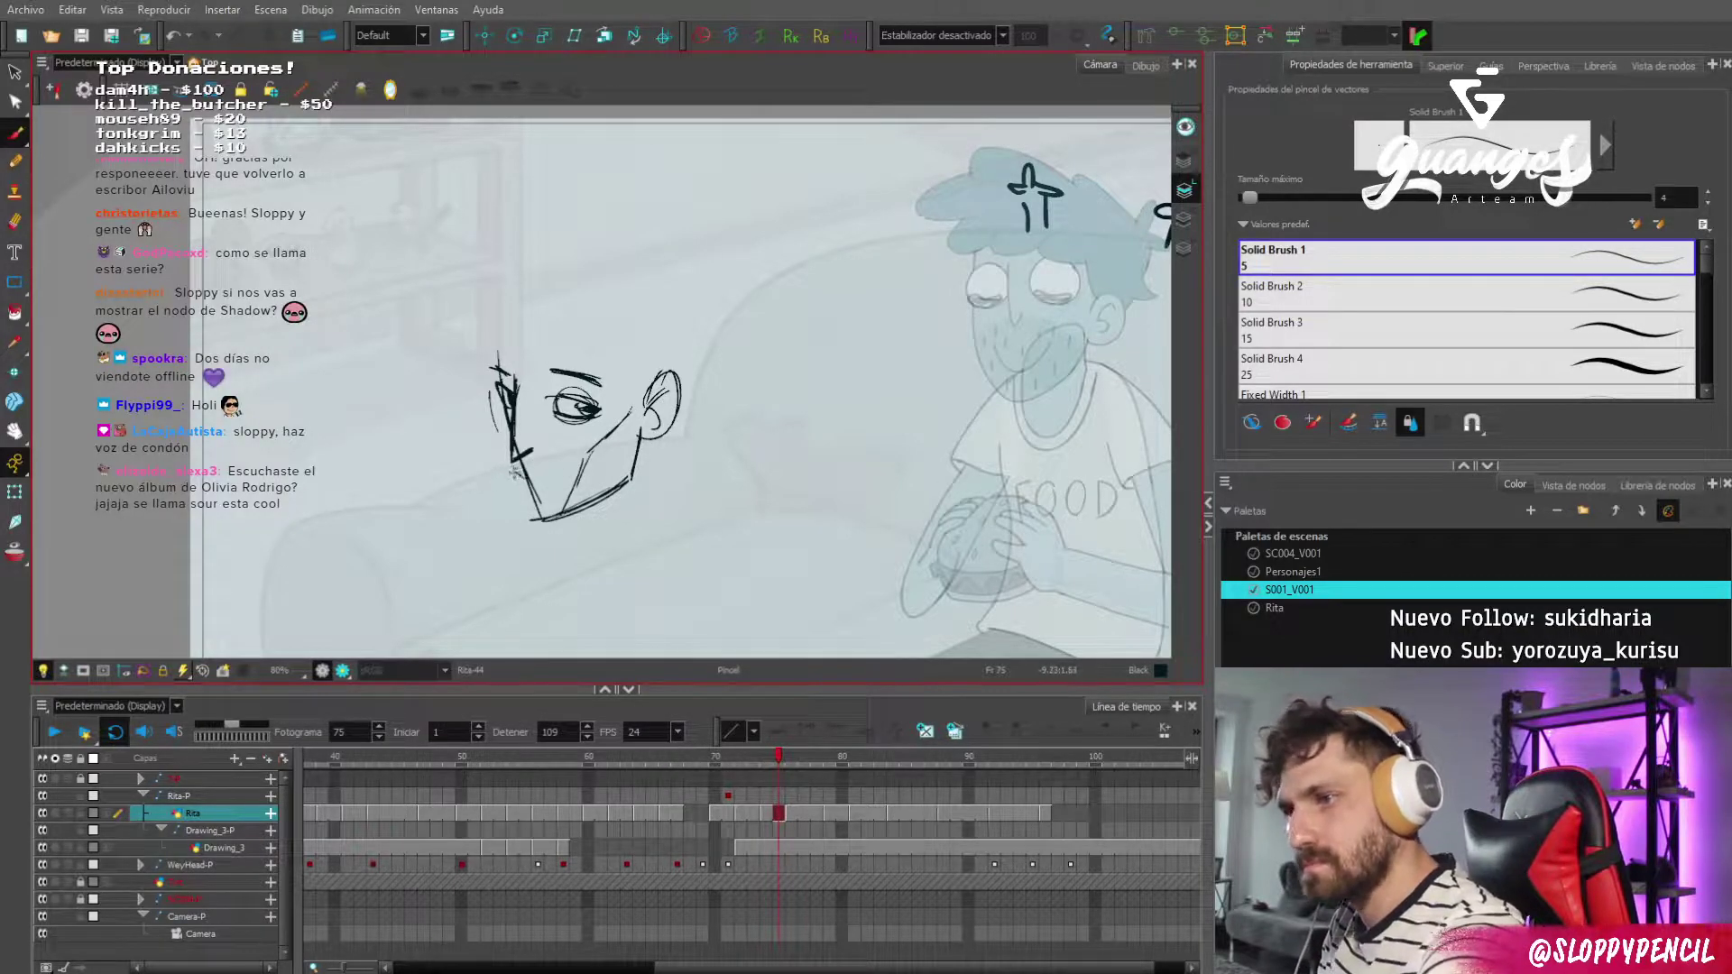
Draw the mouth holding a cigarette, with a curl of smoke rising from its tip.
{"action": "mouse_move", "coordinate": [515, 467]}
{"action": "left_mouse_down"}
{"action": "mouse_move", "coordinate": [448, 494]}
{"action": "mouse_move", "coordinate": [509, 472]}
{"action": "mouse_move", "coordinate": [455, 498]}
{"action": "mouse_move", "coordinate": [403, 464]}
{"action": "left_mouse_up"}
{"action": "key", "text": "ctrl+z"}
{"action": "left_click_drag", "start_coordinate": [421, 447], "coordinate": [386, 444]}
Delete the old front contour line and redraw the face's outline from the forehead down to the chin.
{"action": "key", "text": "alt+s"}
{"action": "left_click", "coordinate": [508, 411]}
{"action": "key", "text": "Delete"}
{"action": "left_click_drag", "start_coordinate": [493, 381], "coordinate": [525, 520]}
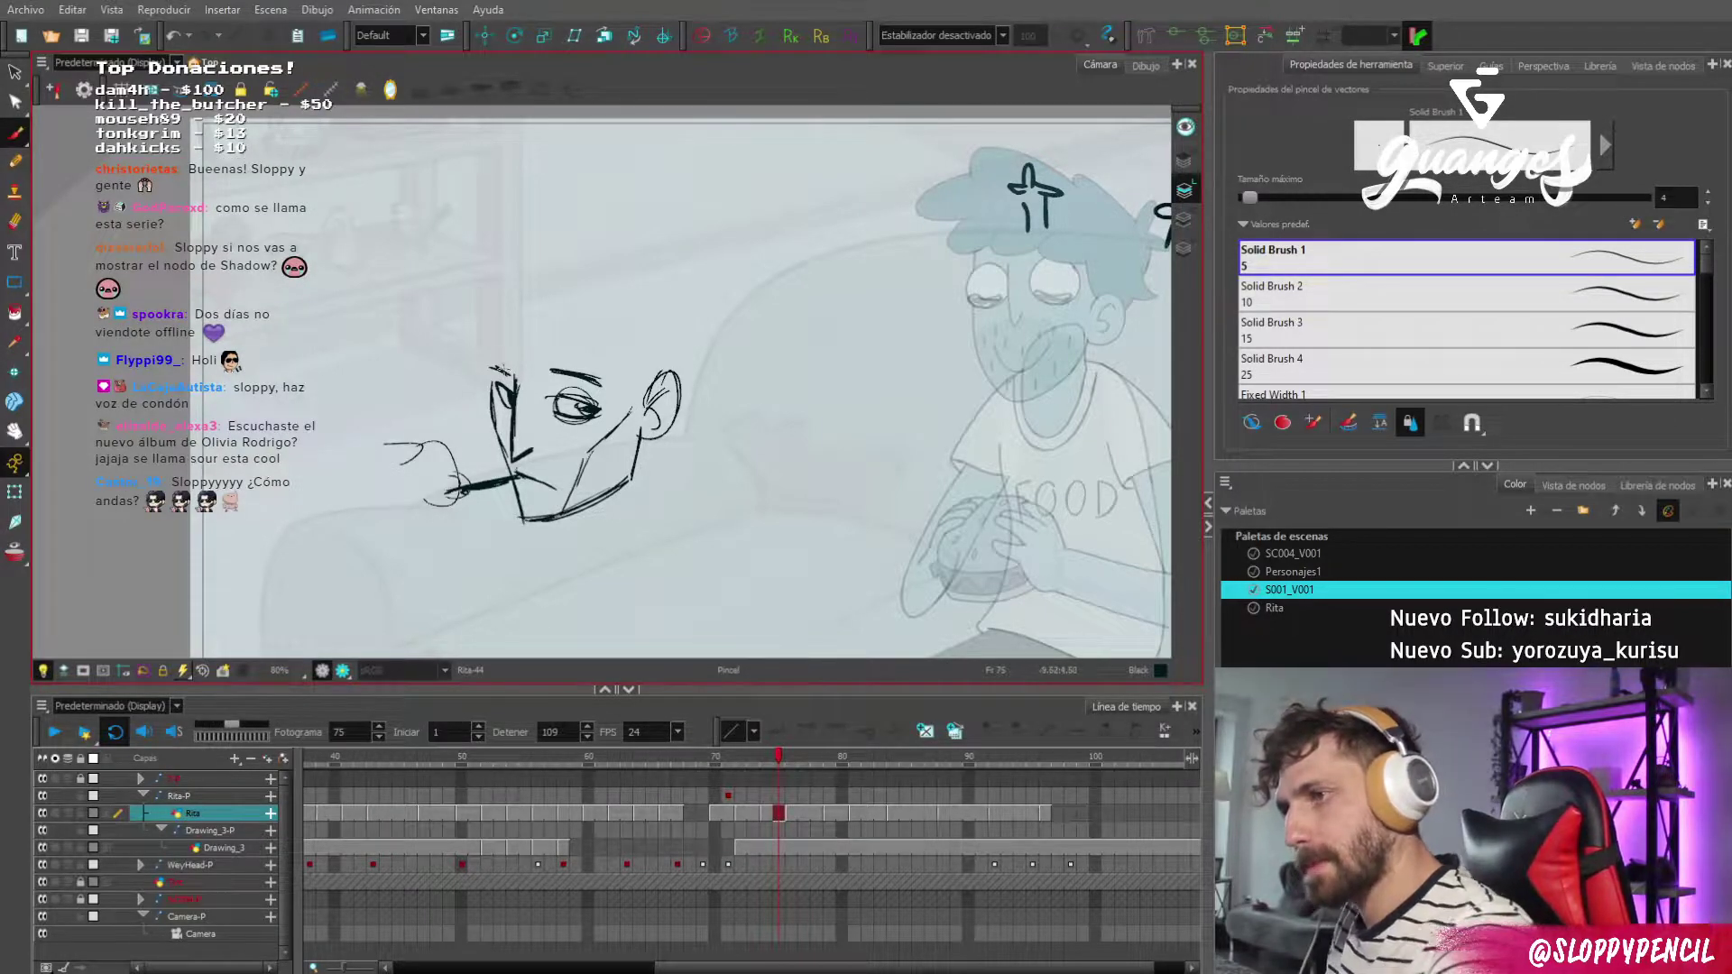
{"action": "left_click_drag", "start_coordinate": [488, 410], "coordinate": [488, 334]}
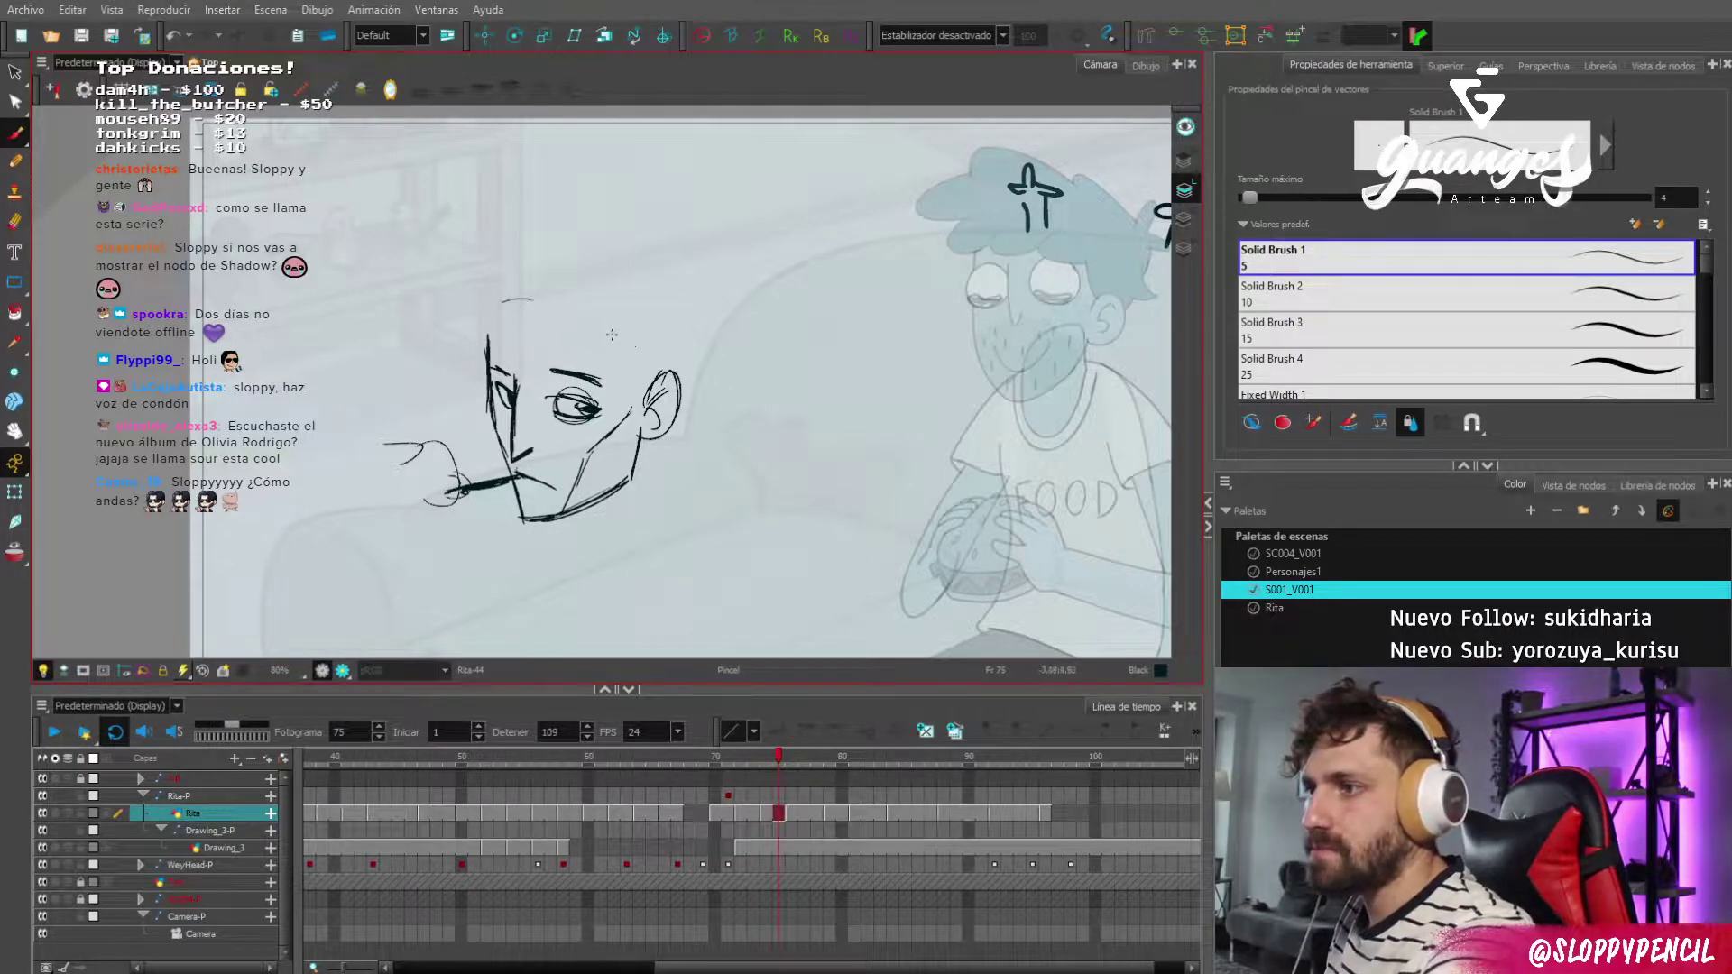
Sketch the loose curly hair over the forehead and the outline of the back of the head.
{"action": "mouse_move", "coordinate": [638, 376]}
{"action": "left_mouse_down"}
{"action": "mouse_move", "coordinate": [635, 442]}
{"action": "mouse_move", "coordinate": [721, 359]}
{"action": "mouse_move", "coordinate": [706, 375]}
{"action": "mouse_move", "coordinate": [715, 297]}
{"action": "mouse_move", "coordinate": [684, 401]}
{"action": "left_mouse_up"}
{"action": "mouse_move", "coordinate": [646, 261]}
{"action": "left_mouse_down"}
{"action": "mouse_move", "coordinate": [642, 301]}
{"action": "mouse_move", "coordinate": [703, 291]}
{"action": "left_mouse_up"}
{"action": "mouse_move", "coordinate": [713, 300]}
{"action": "left_mouse_down"}
{"action": "mouse_move", "coordinate": [607, 312]}
{"action": "mouse_move", "coordinate": [610, 248]}
{"action": "left_mouse_up"}
{"action": "mouse_move", "coordinate": [503, 285]}
{"action": "left_mouse_down"}
{"action": "mouse_move", "coordinate": [562, 291]}
{"action": "mouse_move", "coordinate": [508, 329]}
{"action": "mouse_move", "coordinate": [447, 327]}
{"action": "mouse_move", "coordinate": [461, 390]}
{"action": "mouse_move", "coordinate": [566, 286]}
{"action": "left_mouse_up"}
{"action": "mouse_move", "coordinate": [532, 264]}
{"action": "left_mouse_down"}
{"action": "mouse_move", "coordinate": [546, 322]}
{"action": "mouse_move", "coordinate": [619, 311]}
{"action": "left_mouse_up"}
{"action": "key", "text": "e"}
{"action": "key", "text": "alt+b"}
Draw the neck below the jaw and finish it with a slanted collar.
{"action": "mouse_move", "coordinate": [548, 406]}
{"action": "left_mouse_down"}
{"action": "mouse_move", "coordinate": [646, 433]}
{"action": "mouse_move", "coordinate": [650, 505]}
{"action": "mouse_move", "coordinate": [580, 550]}
{"action": "mouse_move", "coordinate": [589, 584]}
{"action": "left_mouse_up"}
{"action": "mouse_move", "coordinate": [647, 424]}
{"action": "left_mouse_down"}
{"action": "mouse_move", "coordinate": [666, 545]}
{"action": "mouse_move", "coordinate": [695, 548]}
{"action": "left_mouse_up"}
{"action": "left_click_drag", "start_coordinate": [645, 579], "coordinate": [666, 549]}
{"action": "mouse_move", "coordinate": [563, 591]}
{"action": "left_mouse_down"}
{"action": "mouse_move", "coordinate": [668, 540]}
{"action": "mouse_move", "coordinate": [643, 494]}
{"action": "mouse_move", "coordinate": [559, 549]}
{"action": "left_mouse_up"}
{"action": "mouse_move", "coordinate": [561, 547]}
{"action": "left_mouse_down"}
{"action": "mouse_move", "coordinate": [577, 621]}
{"action": "mouse_move", "coordinate": [567, 610]}
{"action": "left_mouse_up"}
{"action": "mouse_move", "coordinate": [566, 610]}
{"action": "left_mouse_down"}
{"action": "mouse_move", "coordinate": [681, 547]}
{"action": "mouse_move", "coordinate": [645, 560]}
{"action": "left_mouse_up"}
Add more curls to the hair and thicken the front contour of the face.
{"action": "mouse_move", "coordinate": [508, 271]}
{"action": "left_mouse_down"}
{"action": "mouse_move", "coordinate": [586, 245]}
{"action": "mouse_move", "coordinate": [636, 266]}
{"action": "left_mouse_up"}
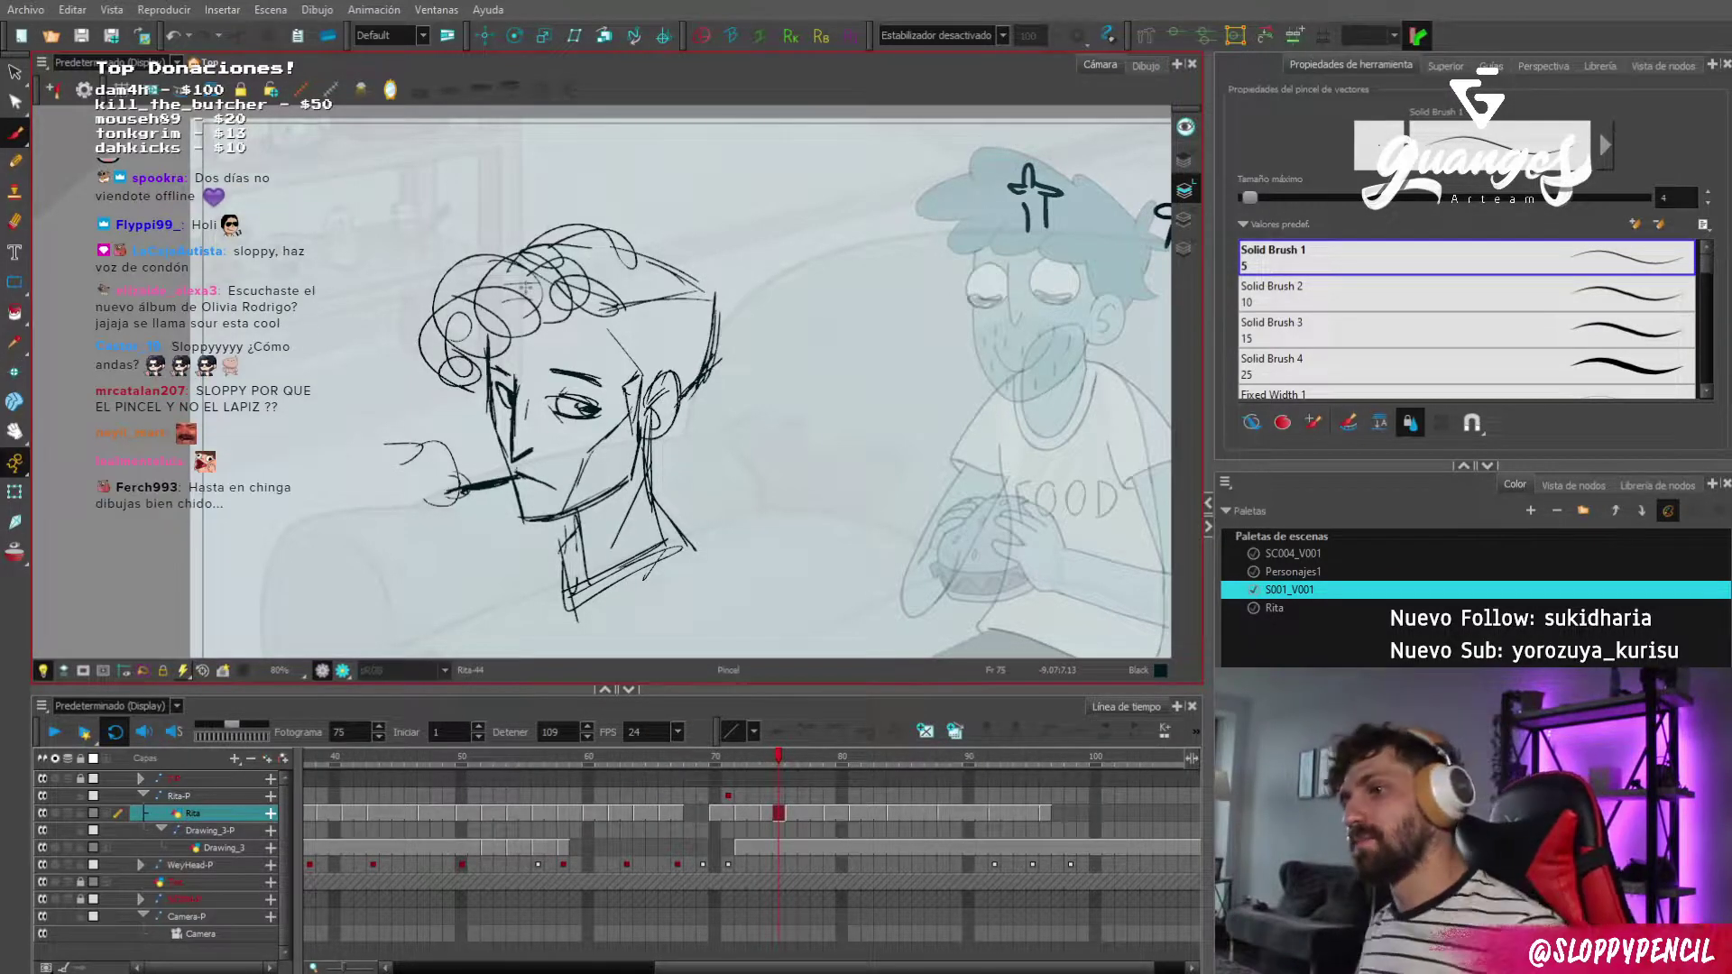
{"action": "mouse_move", "coordinate": [487, 353]}
{"action": "left_mouse_down"}
{"action": "mouse_move", "coordinate": [512, 373]}
{"action": "mouse_move", "coordinate": [493, 429]}
{"action": "mouse_move", "coordinate": [510, 477]}
{"action": "left_mouse_up"}
{"action": "left_click_drag", "start_coordinate": [487, 413], "coordinate": [518, 509]}
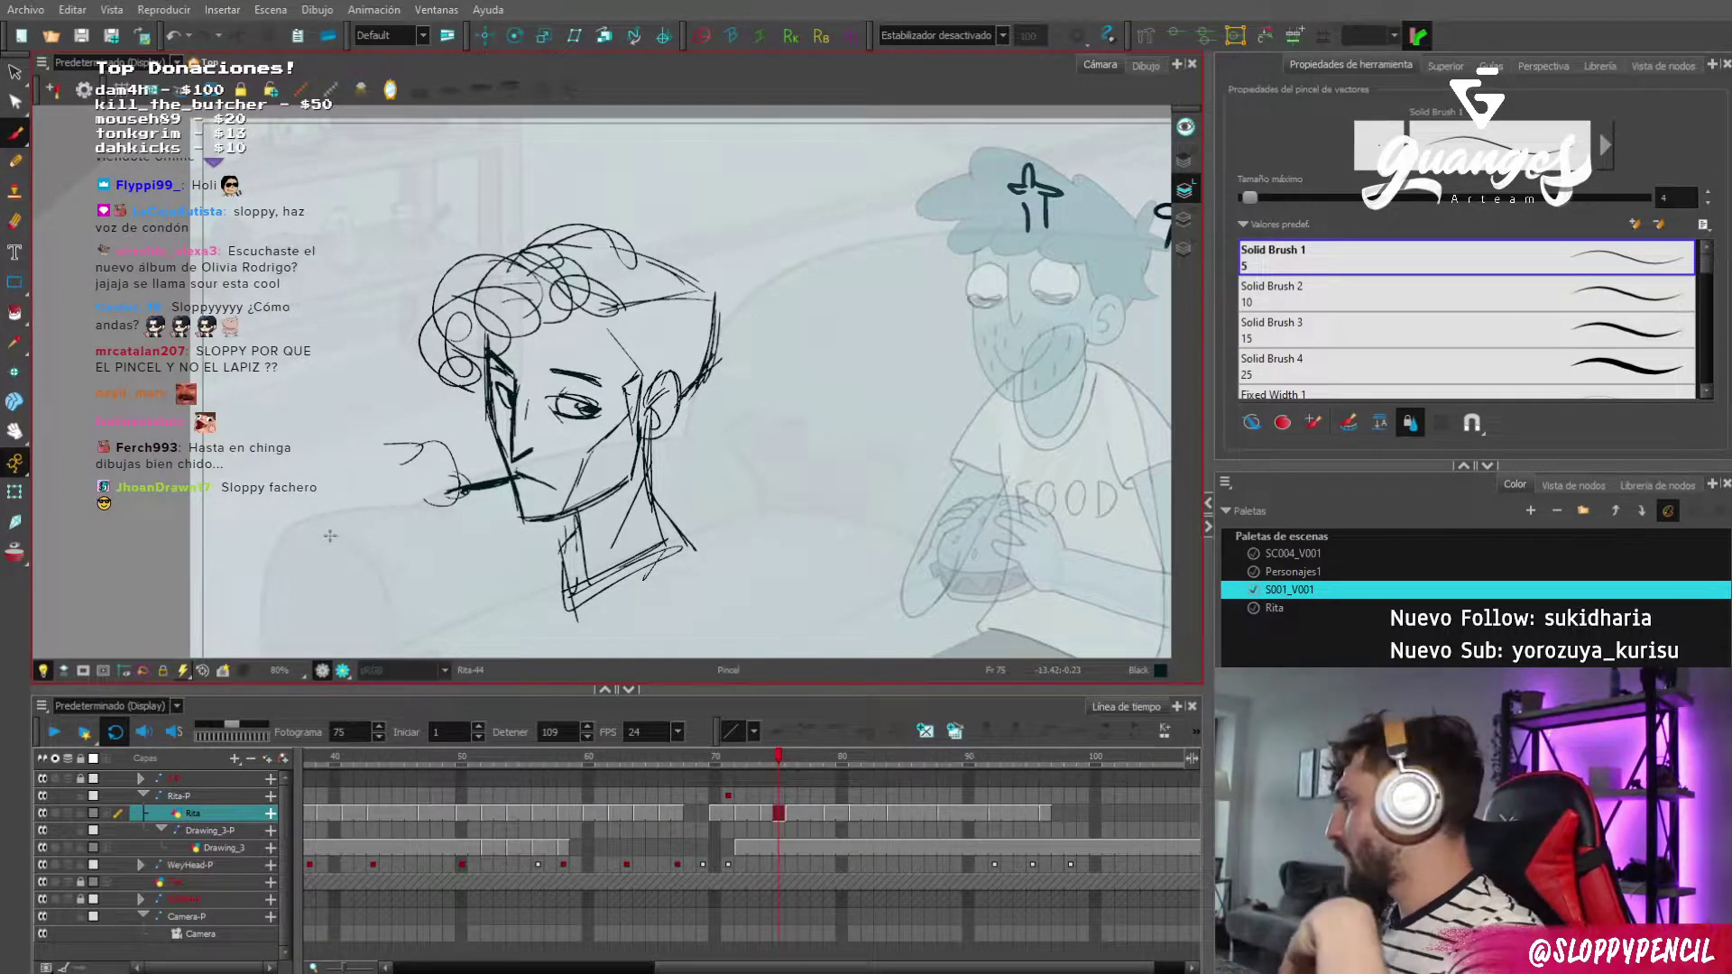
Select the whole head sketch and move it away from the seated man to free space beside it.
{"action": "mouse_move", "coordinate": [390, 349]}
{"action": "left_mouse_down"}
{"action": "mouse_move", "coordinate": [388, 302]}
{"action": "mouse_move", "coordinate": [436, 334]}
{"action": "left_mouse_up"}
{"action": "key", "text": "alt+s"}
{"action": "mouse_move", "coordinate": [386, 259]}
{"action": "left_mouse_down"}
{"action": "mouse_move", "coordinate": [870, 507]}
{"action": "mouse_move", "coordinate": [632, 180]}
{"action": "left_mouse_up"}
{"action": "left_click_drag", "start_coordinate": [392, 390], "coordinate": [253, 365]}
Draw a second head circle beside the sketch and carry over horizontal guides for the head's top, brow level and chin.
{"action": "key", "text": "alt+b"}
{"action": "mouse_move", "coordinate": [843, 344]}
{"action": "left_mouse_down"}
{"action": "mouse_move", "coordinate": [882, 307]}
{"action": "mouse_move", "coordinate": [905, 316]}
{"action": "left_mouse_up"}
{"action": "left_click_drag", "start_coordinate": [874, 188], "coordinate": [361, 189]}
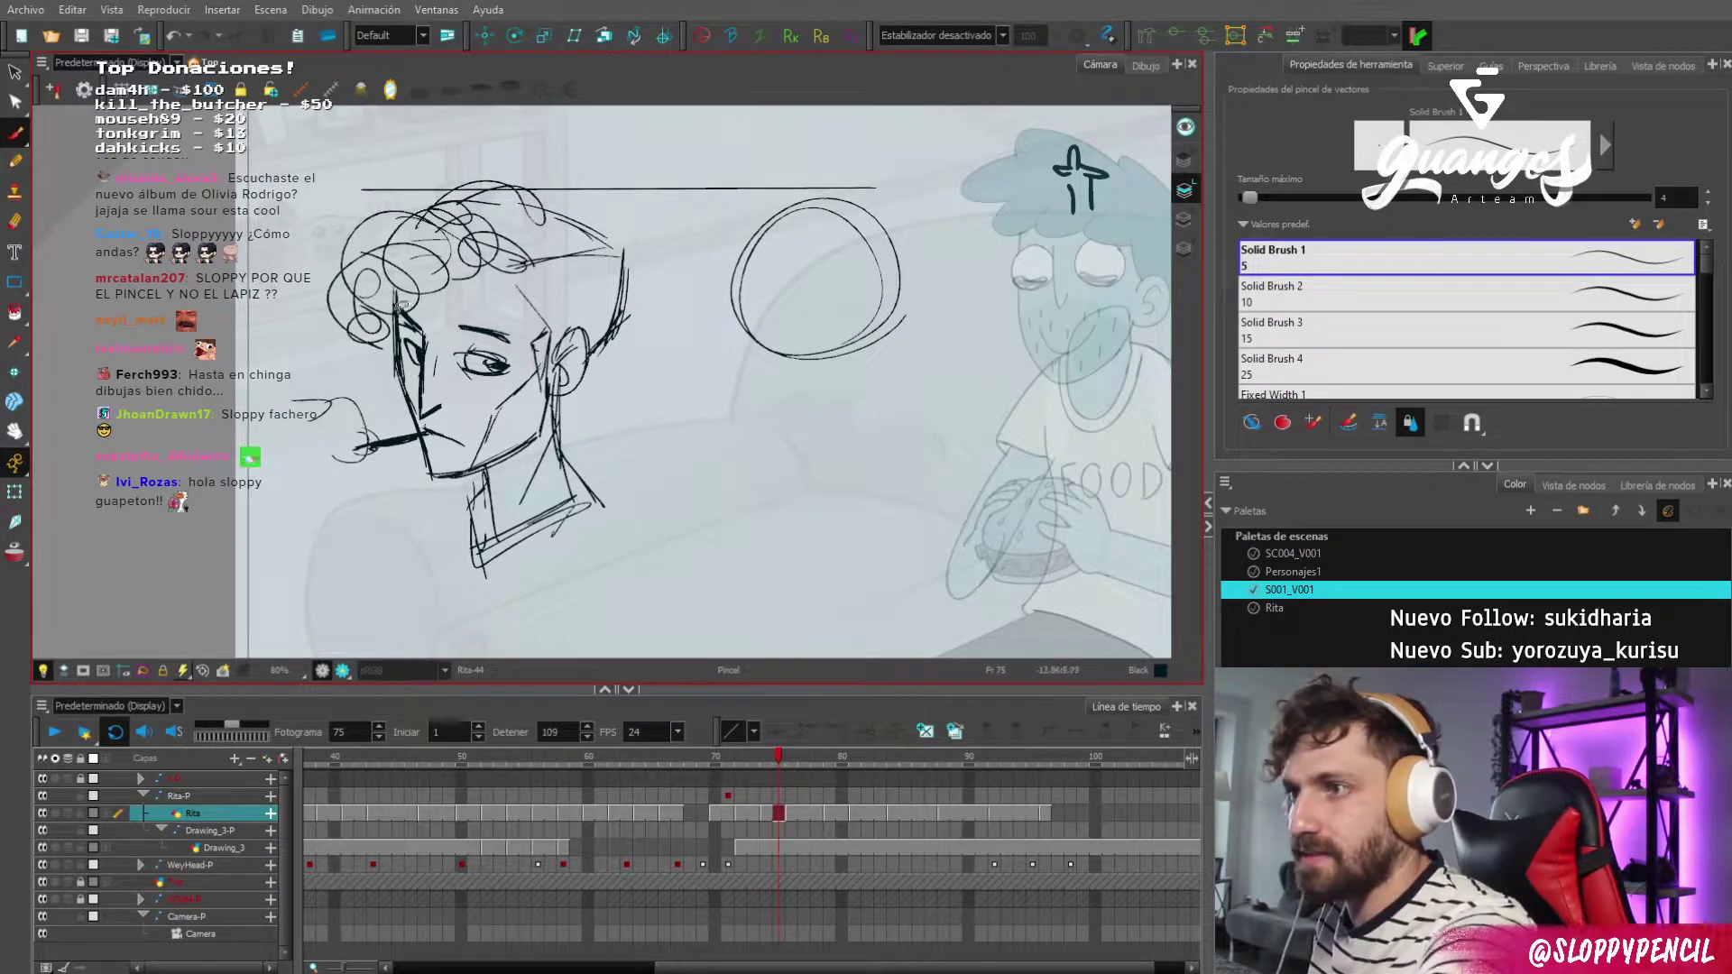
{"action": "left_click_drag", "start_coordinate": [397, 309], "coordinate": [424, 335]}
{"action": "mouse_move", "coordinate": [898, 318]}
{"action": "left_mouse_down"}
{"action": "mouse_move", "coordinate": [485, 323]}
{"action": "mouse_move", "coordinate": [622, 328]}
{"action": "left_mouse_up"}
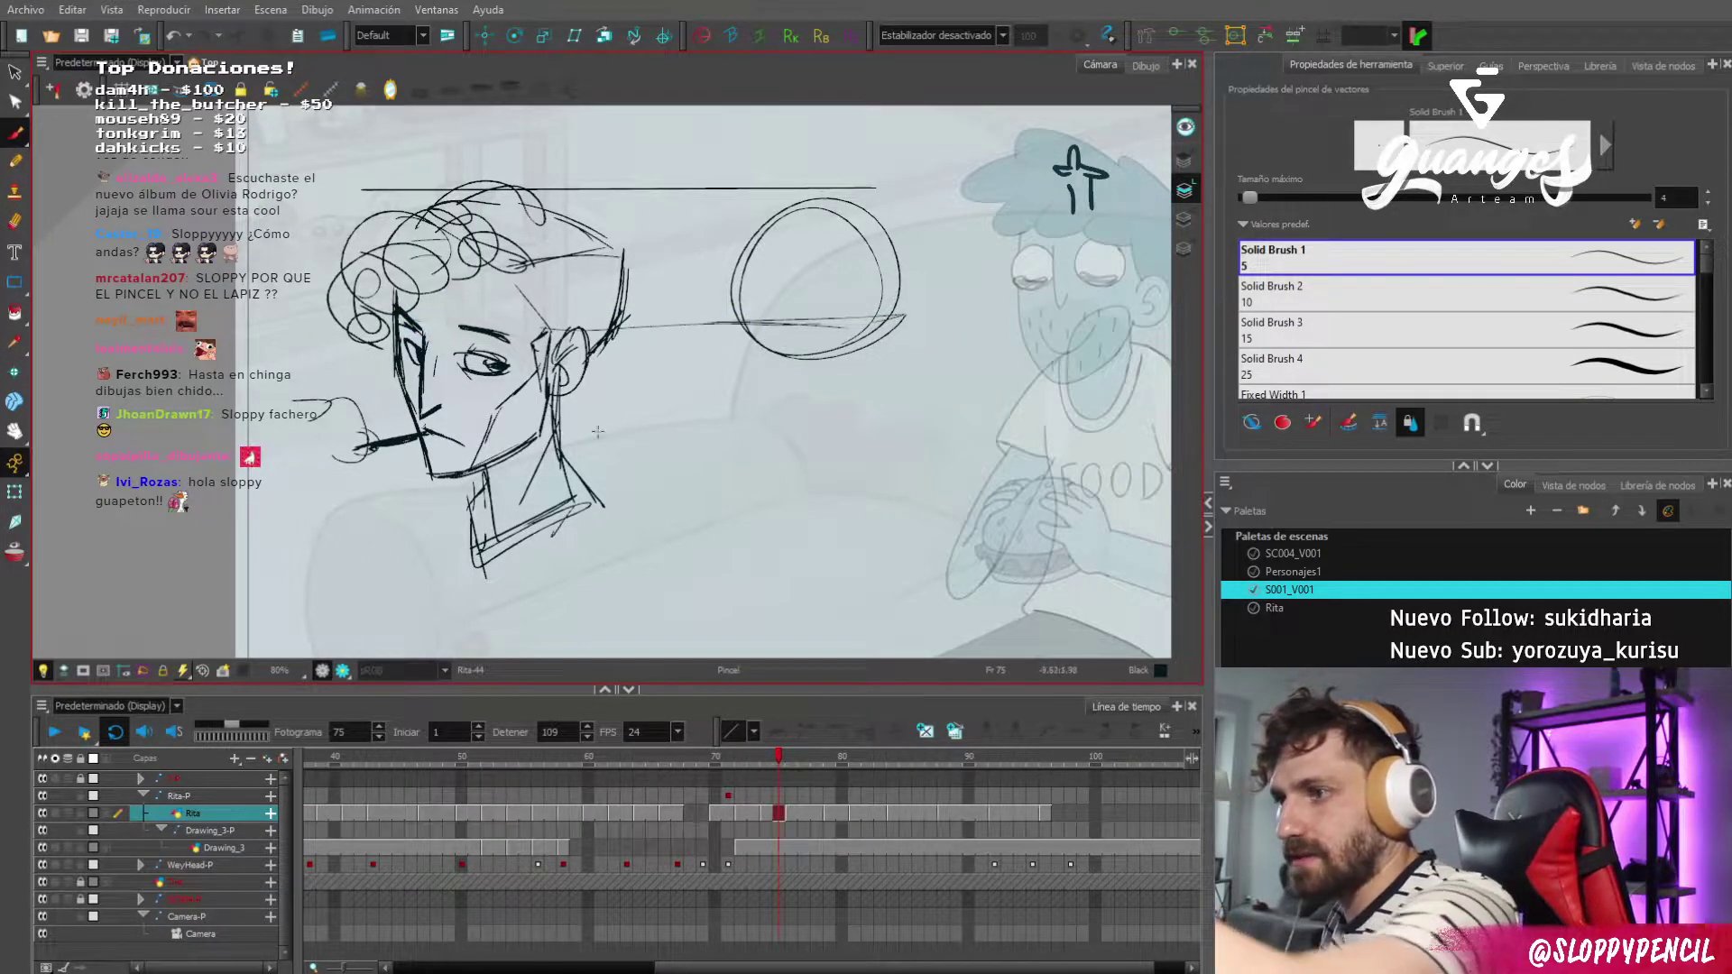
{"action": "left_click_drag", "start_coordinate": [510, 478], "coordinate": [963, 466]}
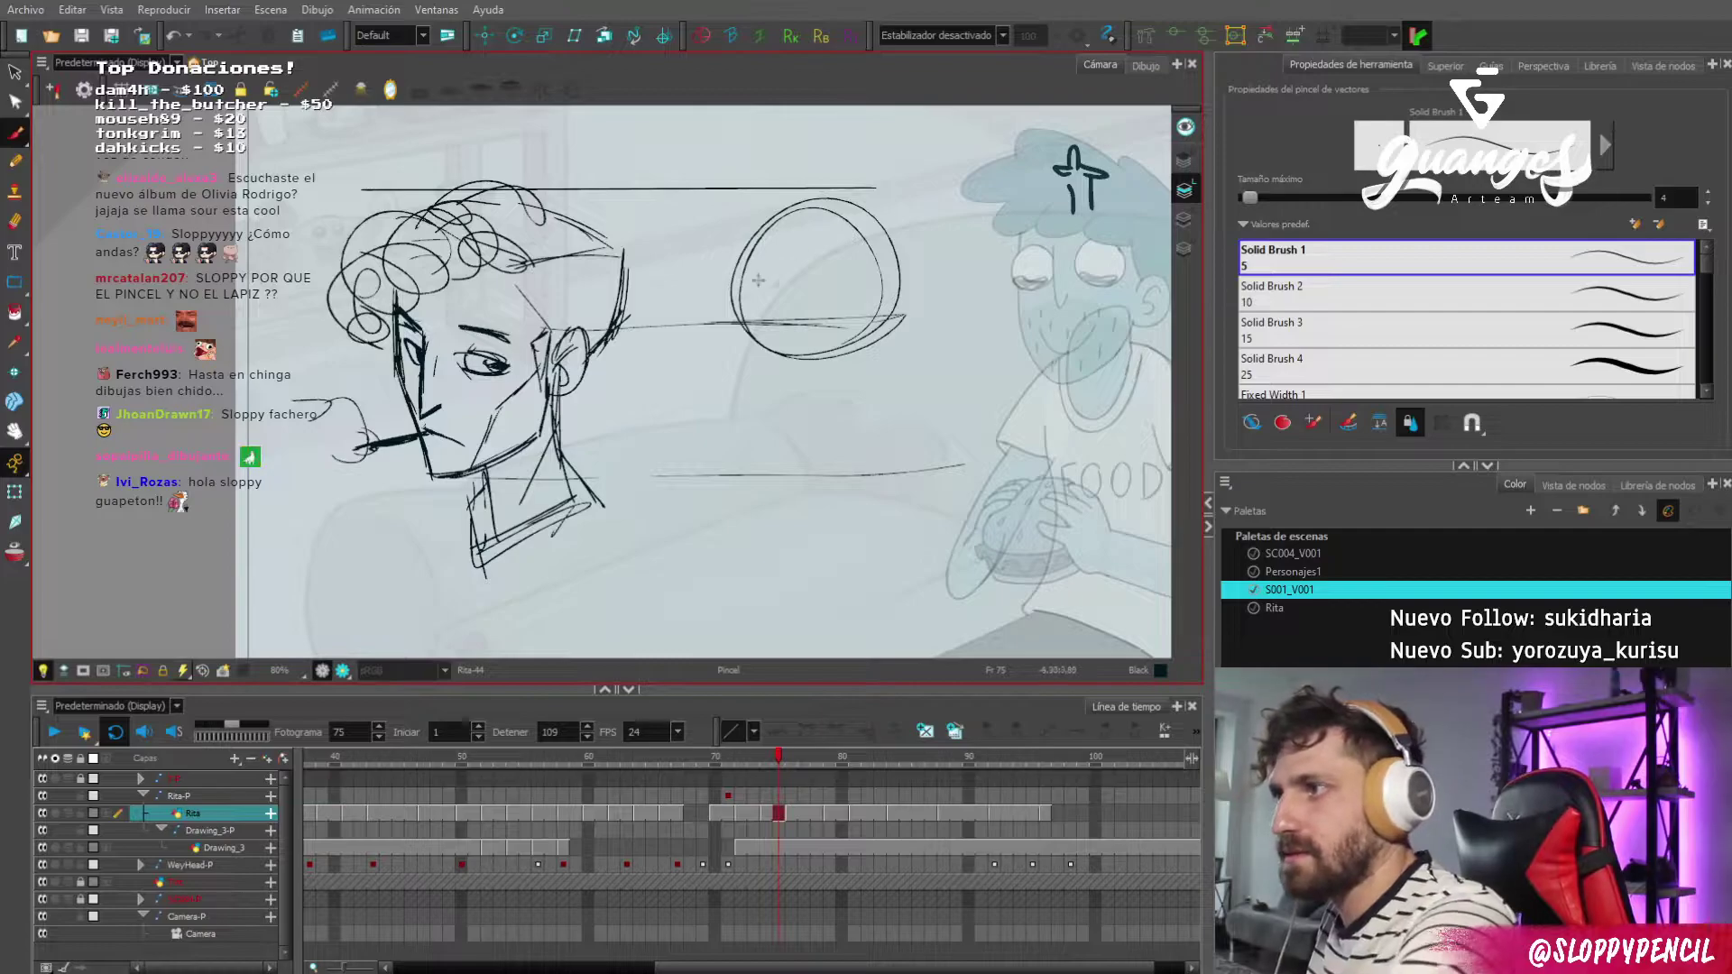
Draw the front-view face's side line and a vertical centre line from the top guide to the chin guide.
{"action": "left_click_drag", "start_coordinate": [735, 327], "coordinate": [806, 471]}
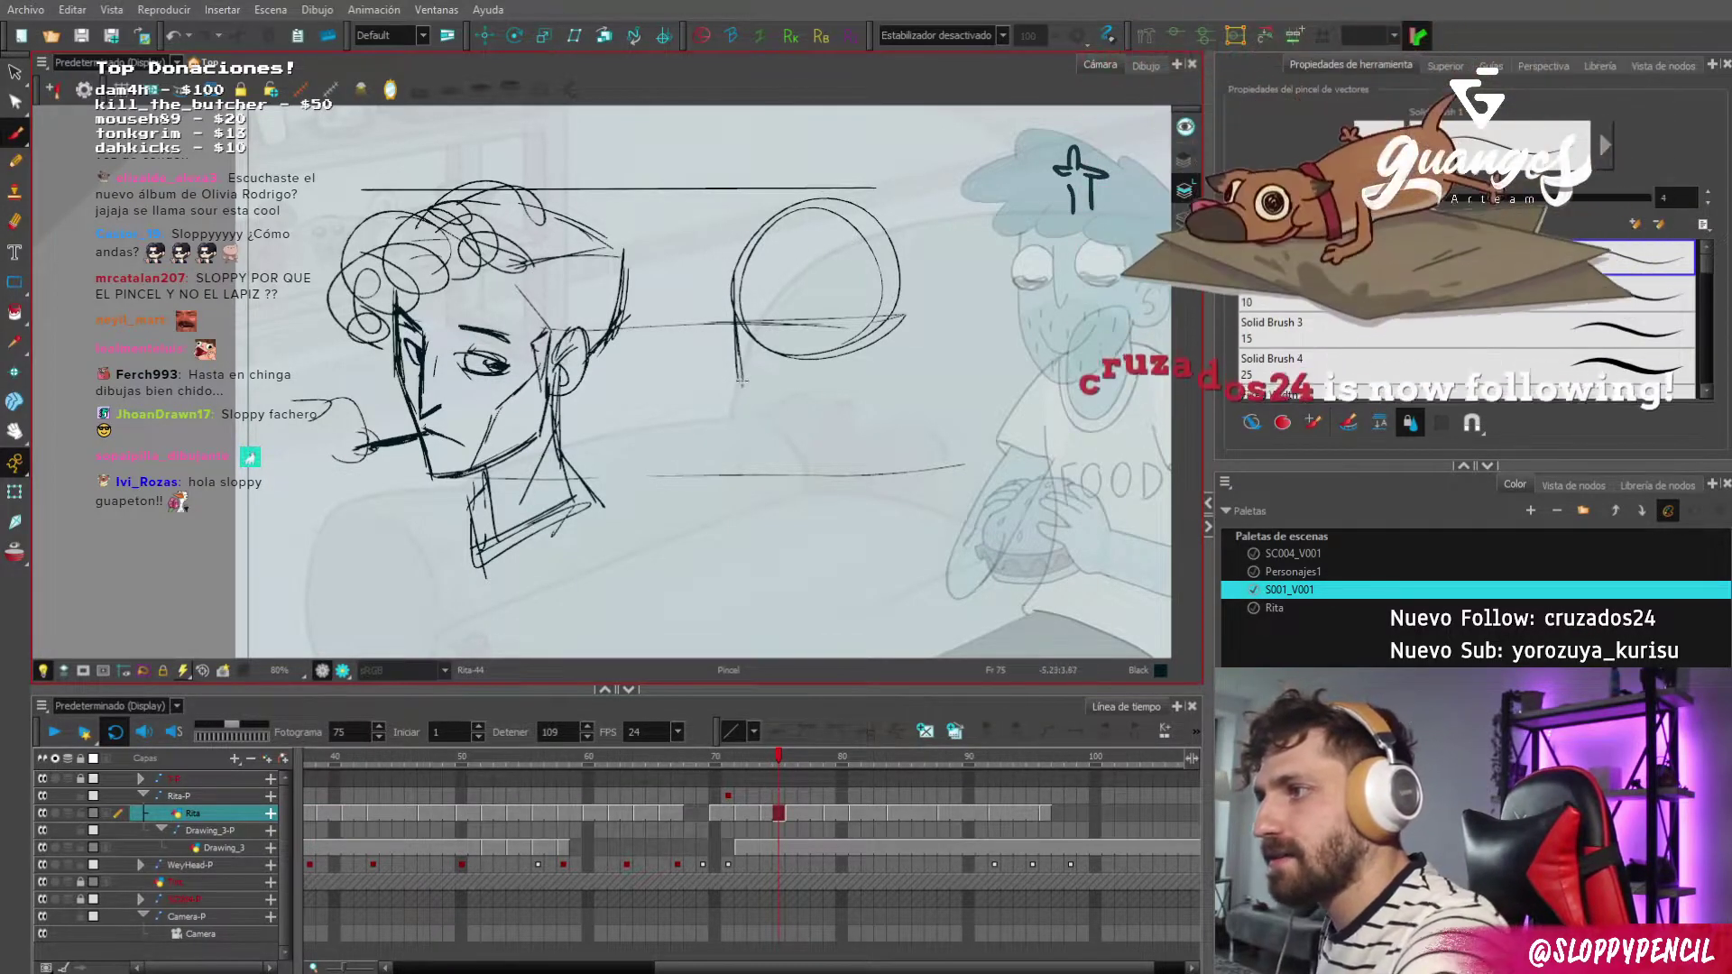
{"action": "key", "text": "ctrl+z"}
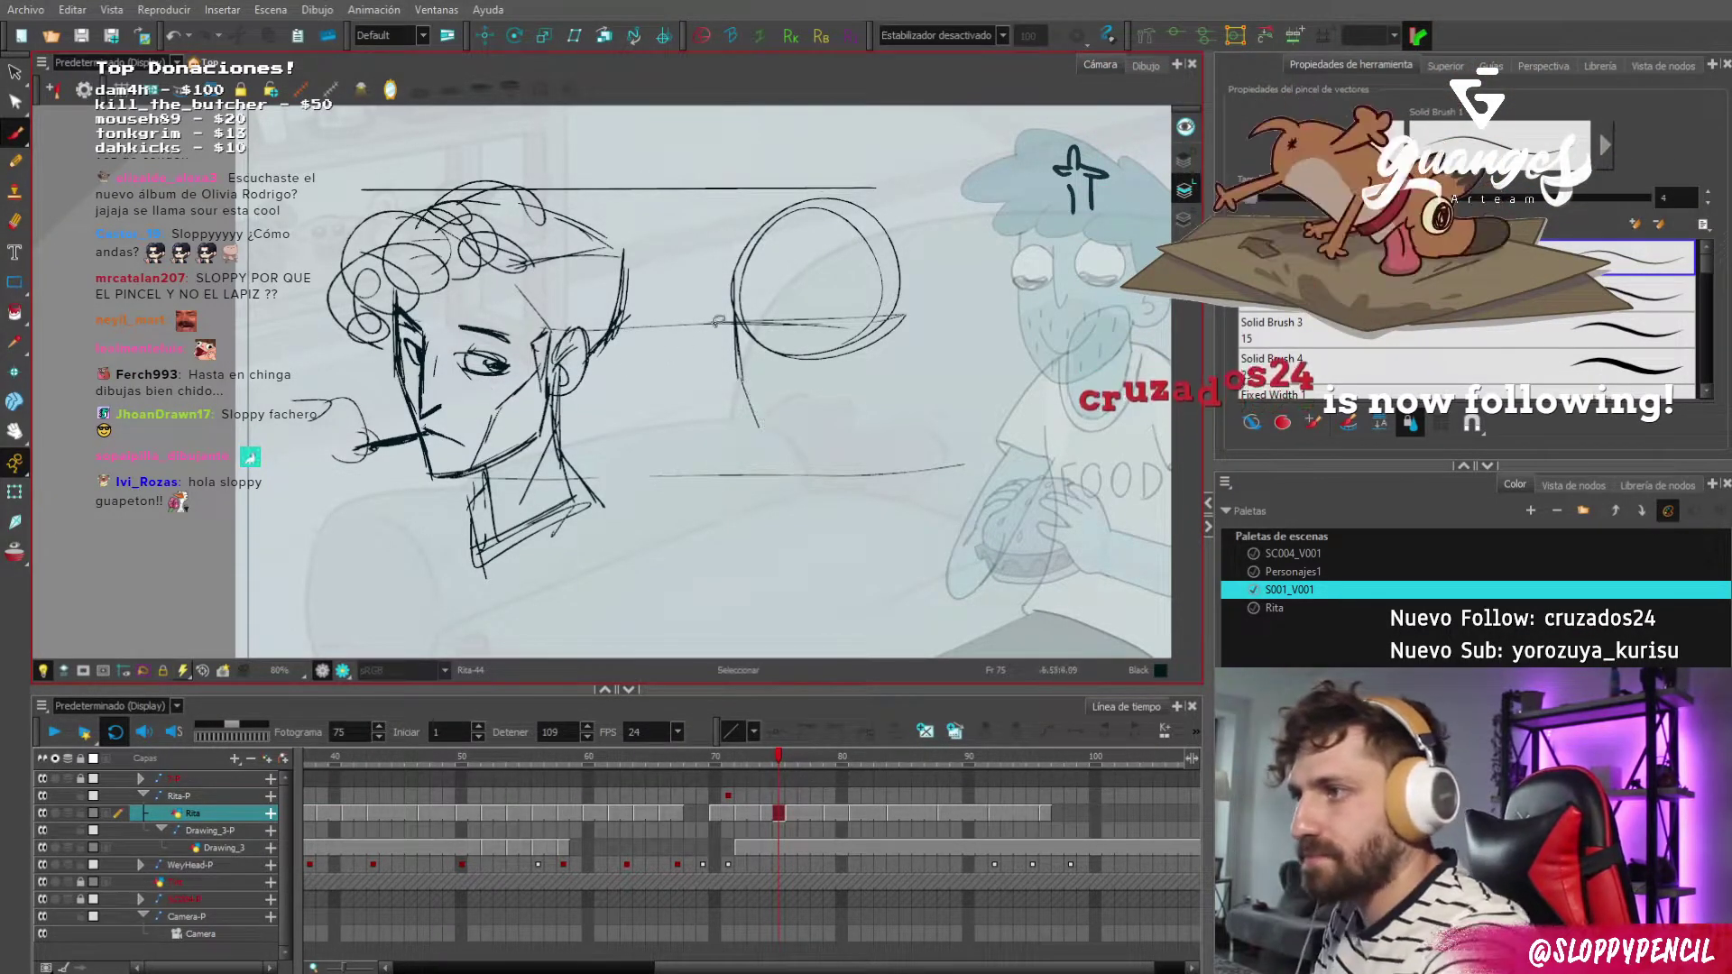
{"action": "left_click_drag", "start_coordinate": [818, 191], "coordinate": [818, 464]}
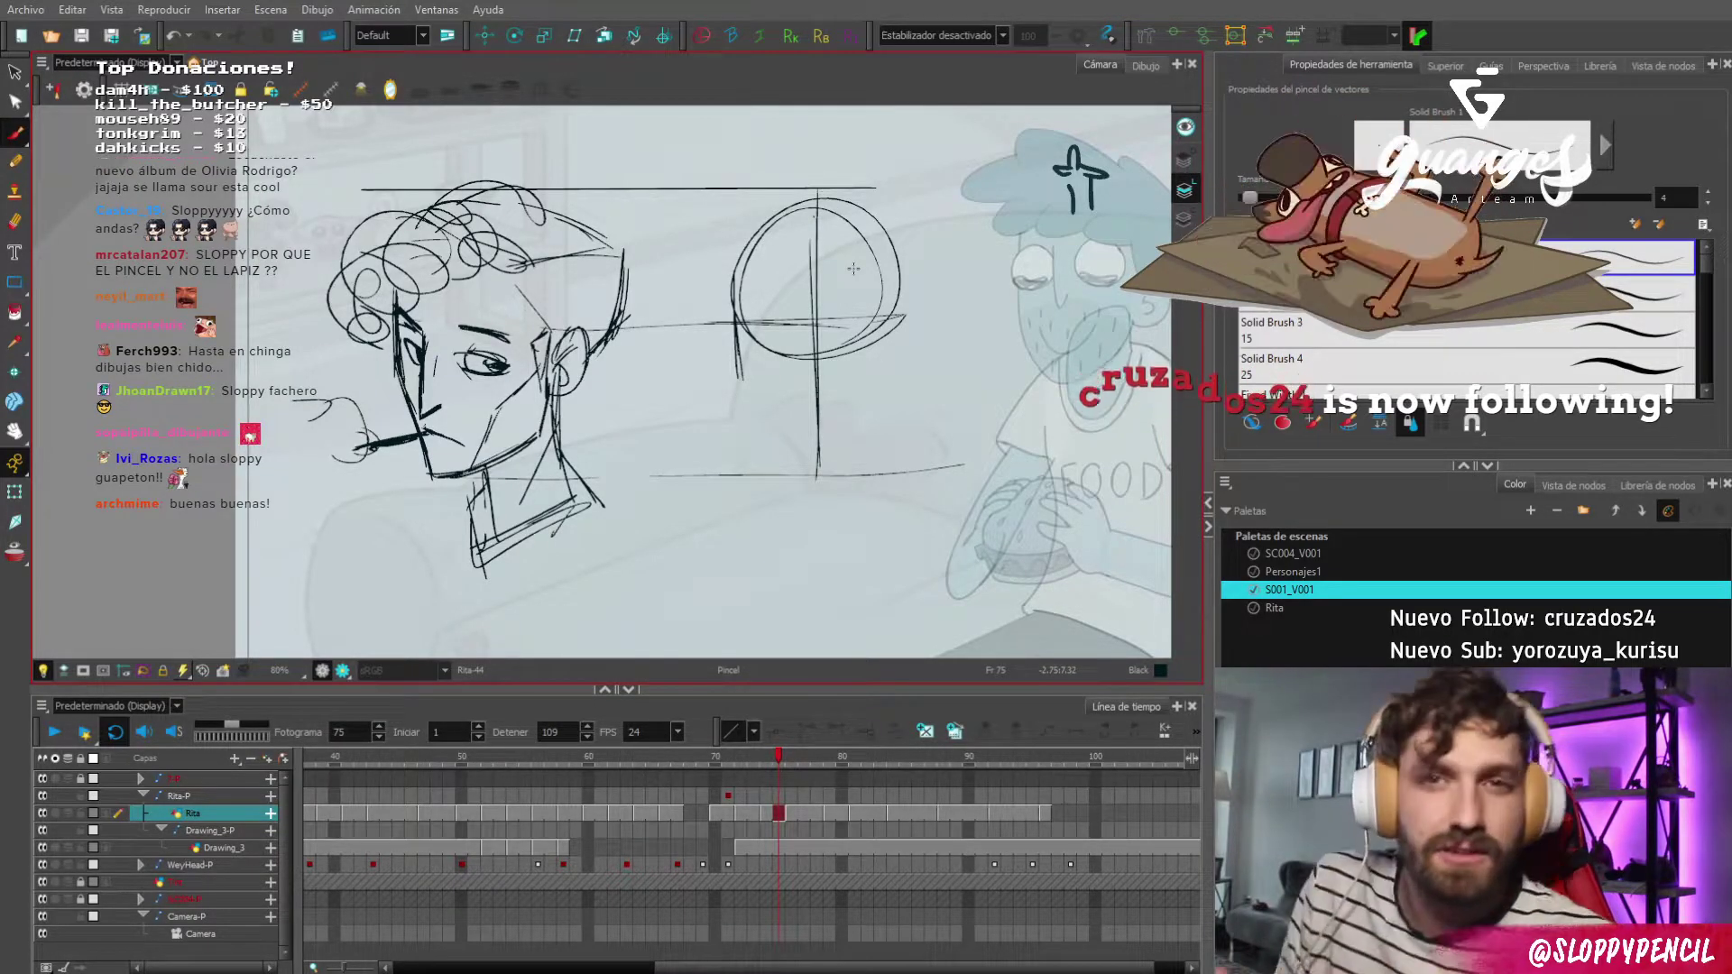
{"action": "key", "text": "ctrl+z"}
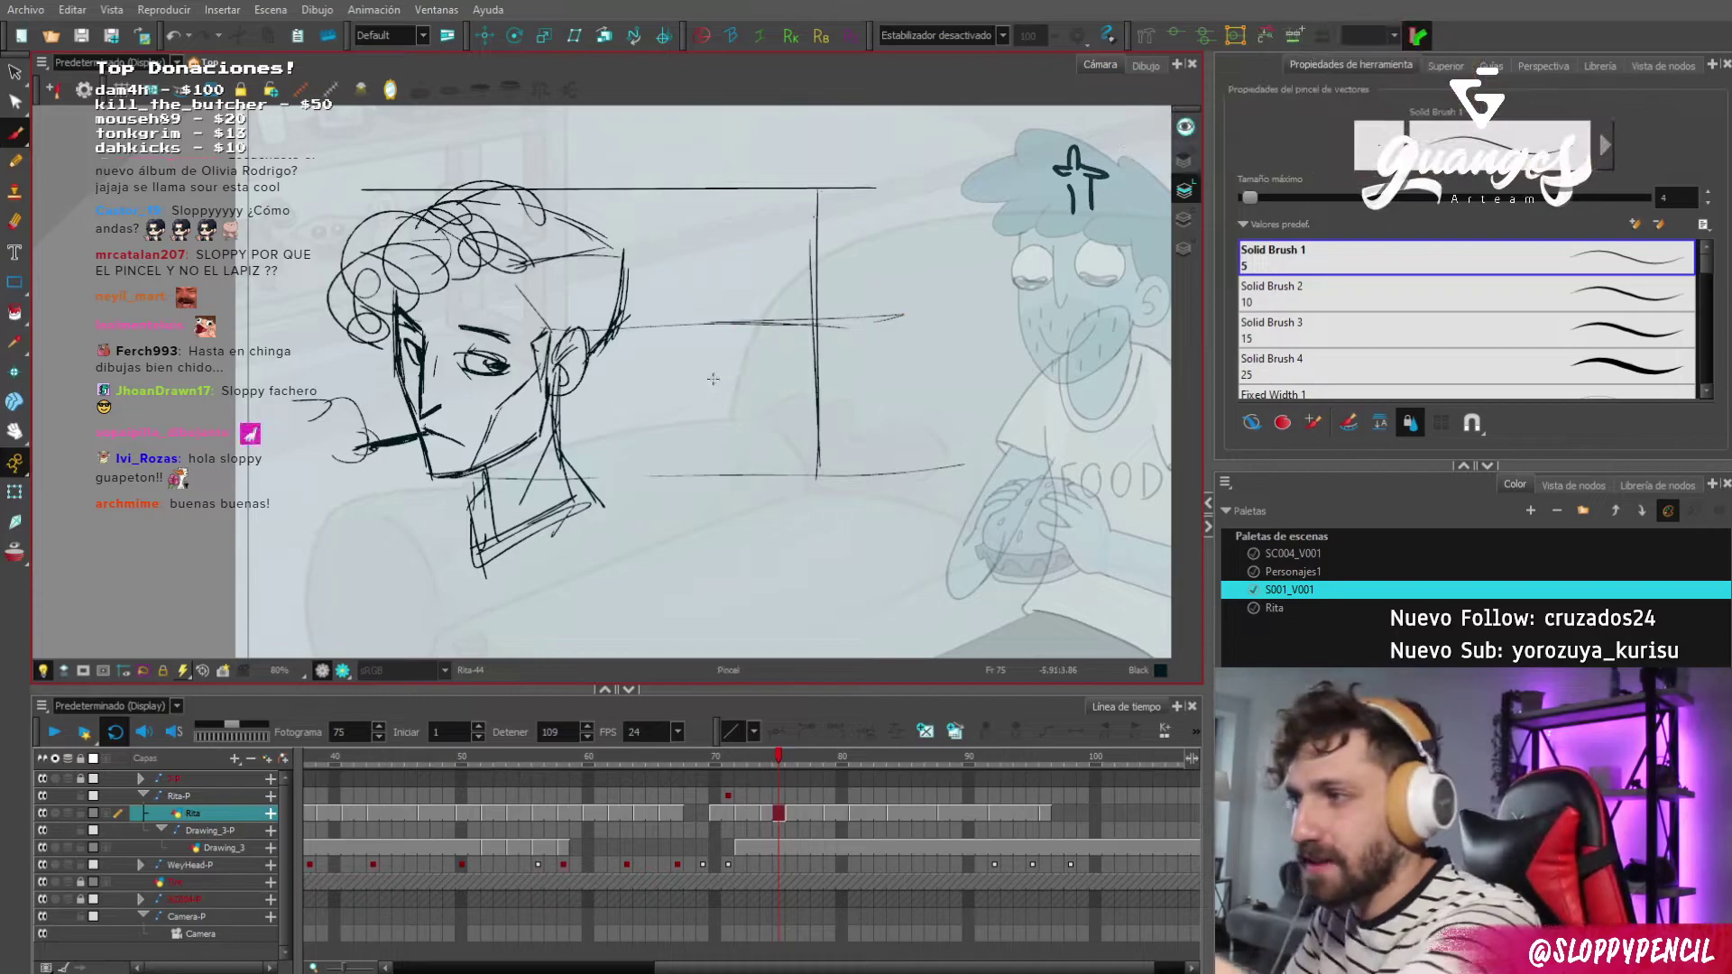
Sketch the front view's brows and shaded eyes, using a short eye-level guide from the three-quarter head.
{"action": "mouse_move", "coordinate": [812, 200]}
{"action": "left_mouse_down"}
{"action": "mouse_move", "coordinate": [738, 343]}
{"action": "mouse_move", "coordinate": [740, 379]}
{"action": "left_mouse_up"}
{"action": "mouse_move", "coordinate": [760, 297]}
{"action": "left_mouse_down"}
{"action": "mouse_move", "coordinate": [804, 316]}
{"action": "mouse_move", "coordinate": [889, 291]}
{"action": "mouse_move", "coordinate": [901, 326]}
{"action": "mouse_move", "coordinate": [849, 347]}
{"action": "left_mouse_up"}
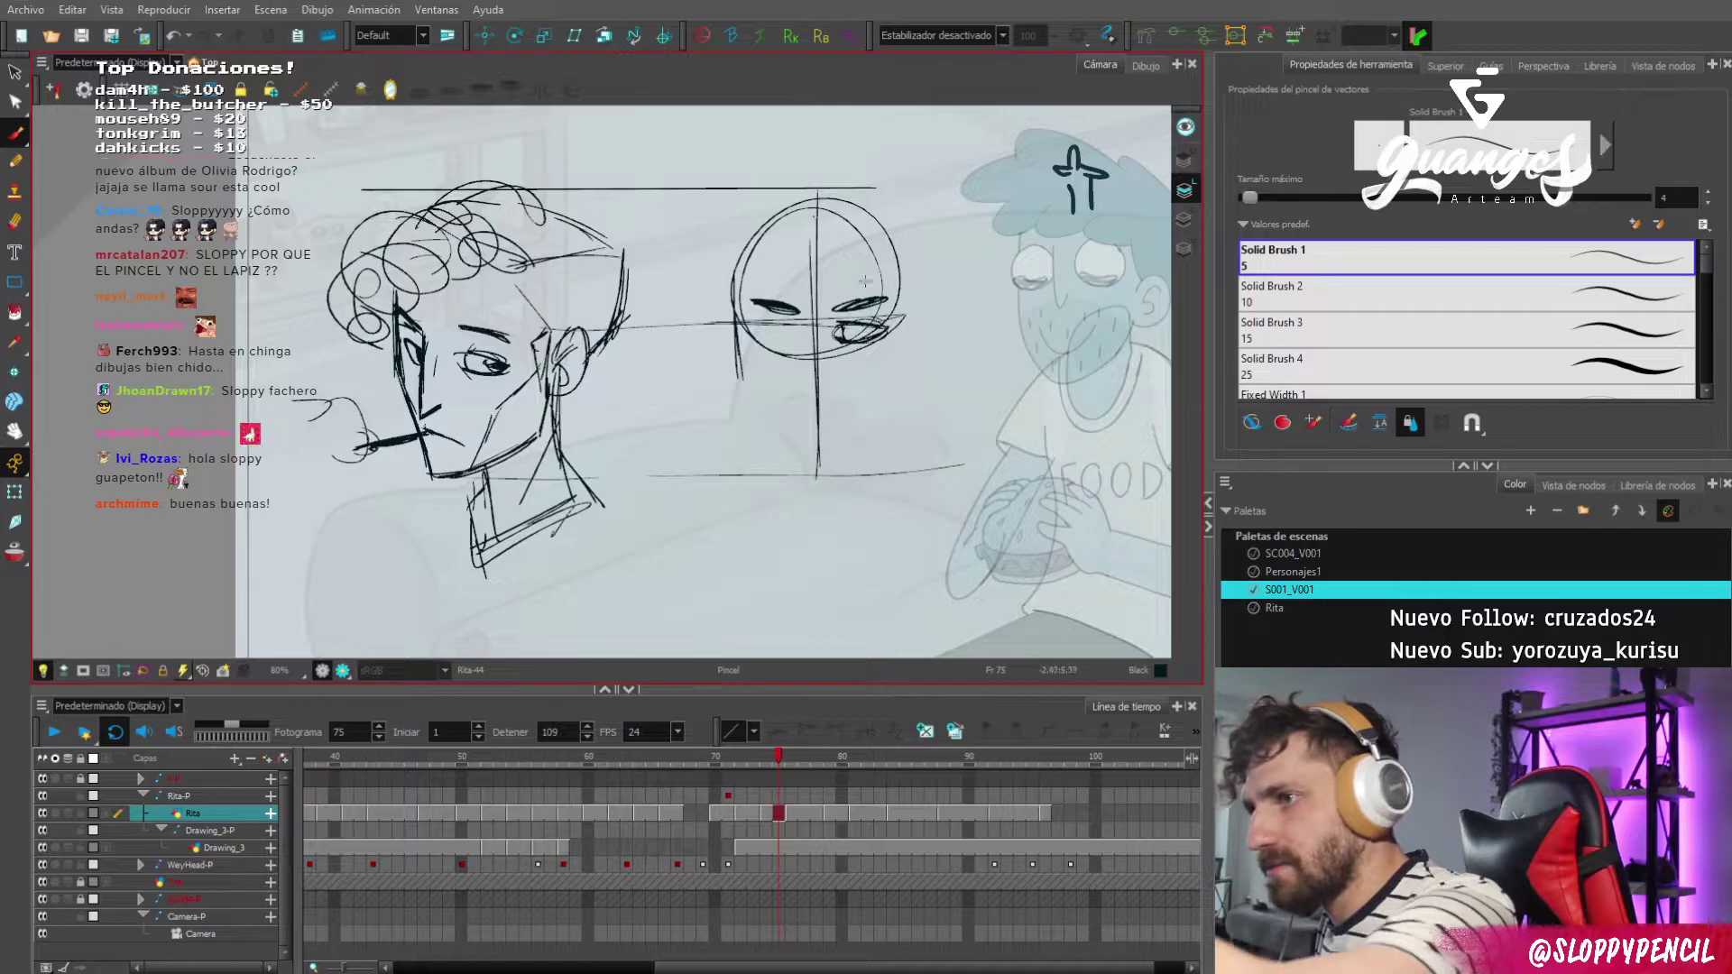
{"action": "left_click_drag", "start_coordinate": [506, 373], "coordinate": [627, 371]}
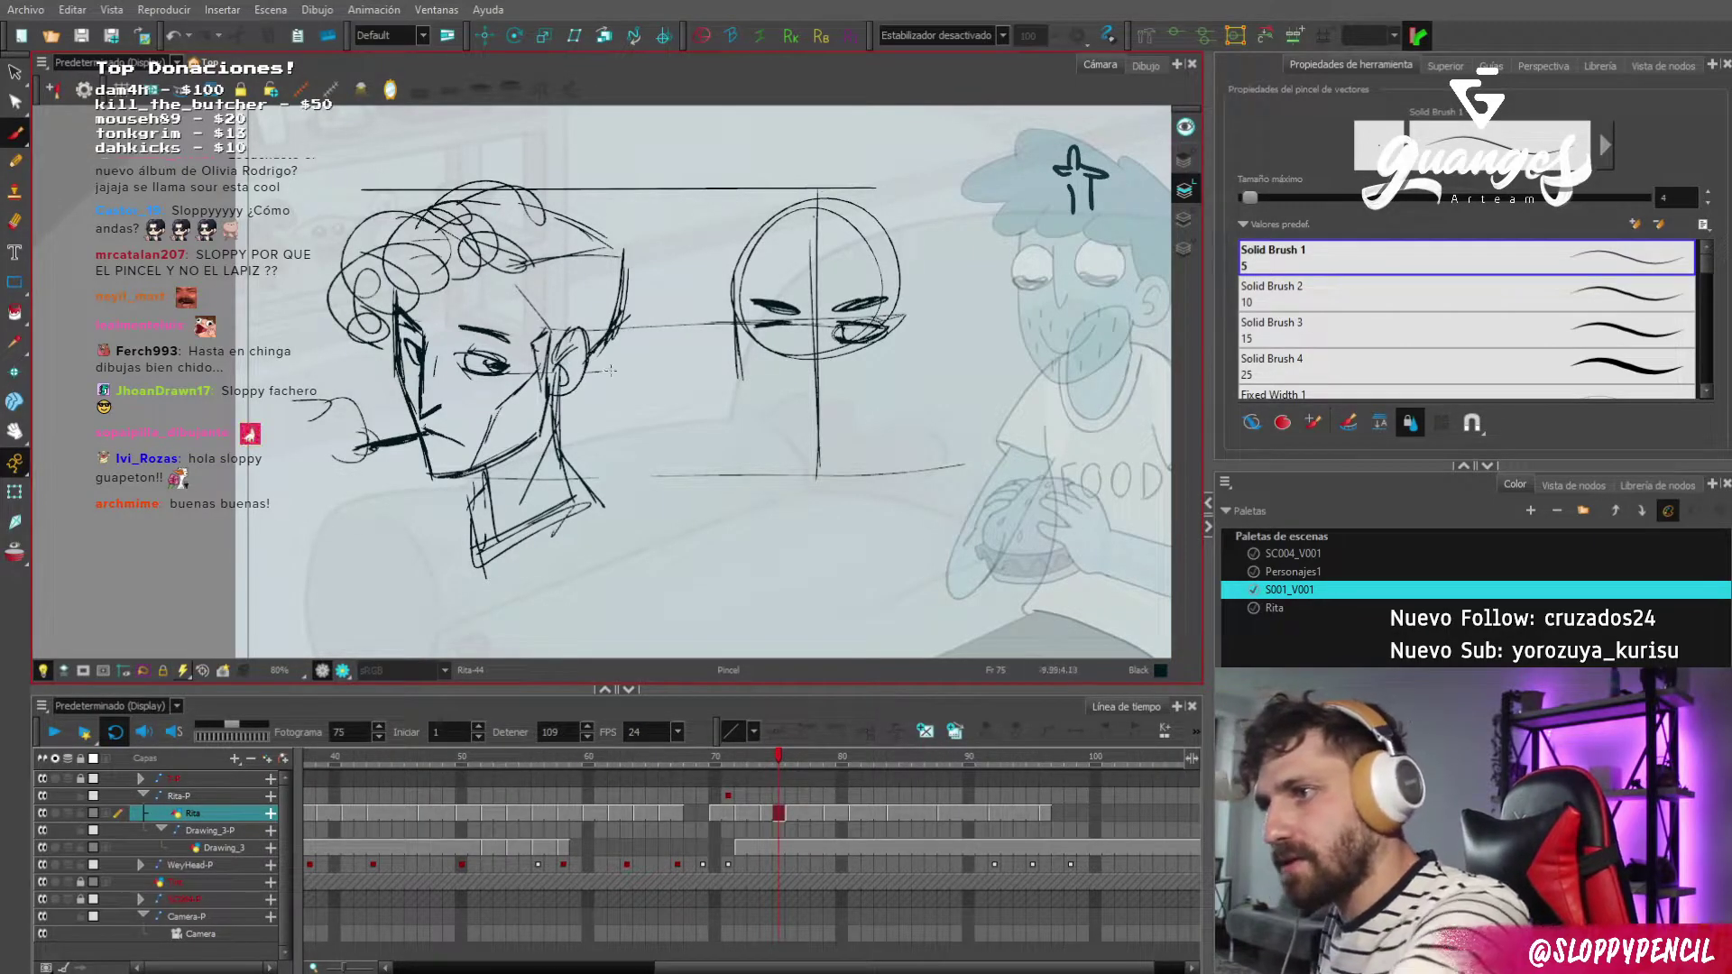
{"action": "left_click_drag", "start_coordinate": [818, 365], "coordinate": [881, 364]}
{"action": "mouse_move", "coordinate": [797, 324]}
{"action": "left_mouse_down"}
{"action": "mouse_move", "coordinate": [785, 348]}
{"action": "mouse_move", "coordinate": [758, 337]}
{"action": "mouse_move", "coordinate": [874, 332]}
{"action": "mouse_move", "coordinate": [847, 332]}
{"action": "left_mouse_up"}
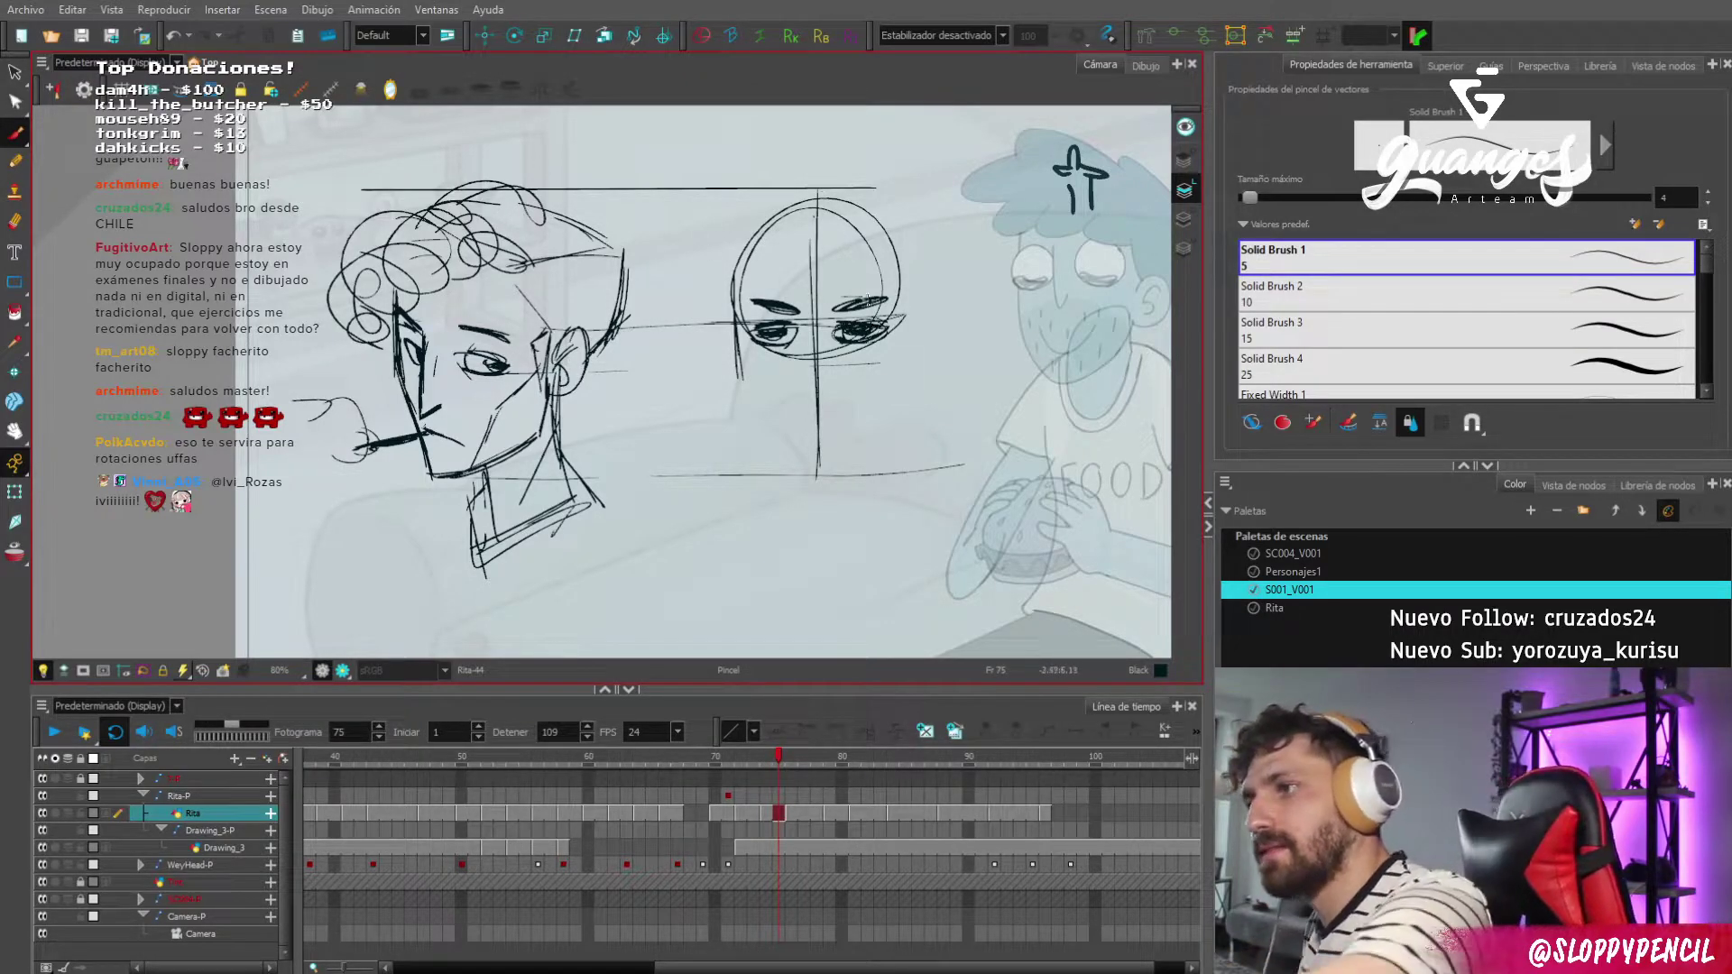
Sketch curly hair over the front-view forehead and add the nose and slanted mouth line.
{"action": "mouse_move", "coordinate": [816, 203]}
{"action": "left_mouse_down"}
{"action": "mouse_move", "coordinate": [722, 284]}
{"action": "mouse_move", "coordinate": [722, 318]}
{"action": "mouse_move", "coordinate": [767, 194]}
{"action": "left_mouse_up"}
{"action": "left_click_drag", "start_coordinate": [731, 262], "coordinate": [848, 217]}
{"action": "left_click_drag", "start_coordinate": [806, 325], "coordinate": [808, 395]}
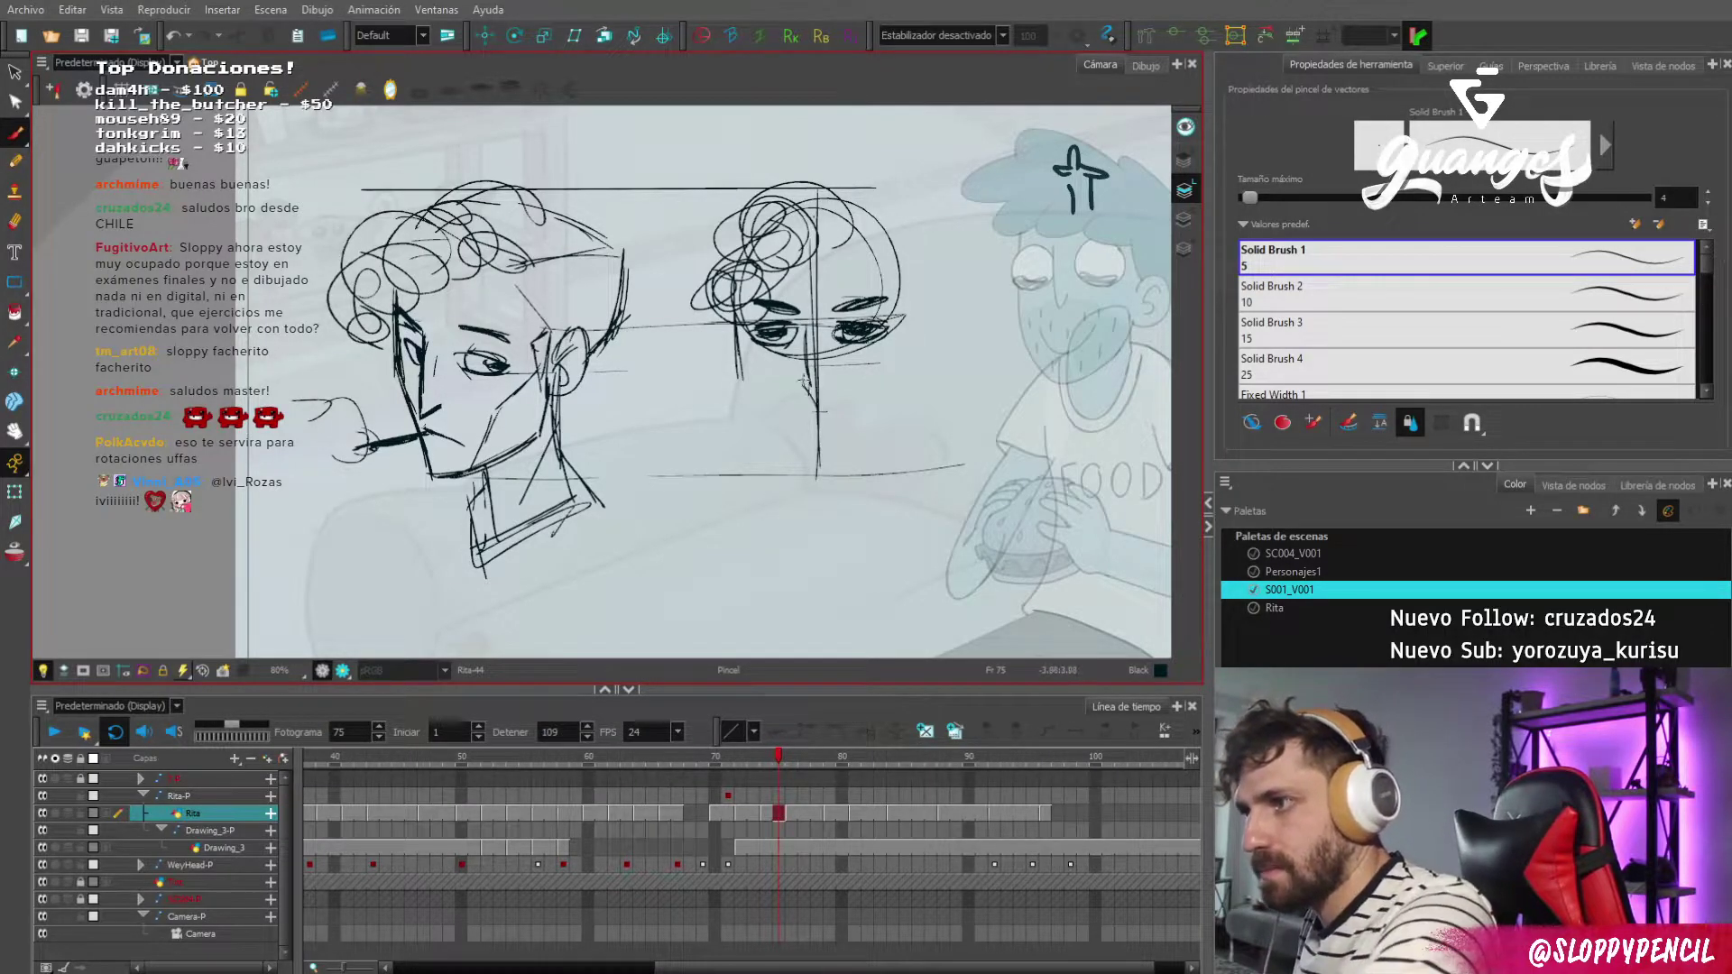
{"action": "mouse_move", "coordinate": [823, 386]}
{"action": "left_mouse_down"}
{"action": "mouse_move", "coordinate": [816, 404]}
{"action": "mouse_move", "coordinate": [841, 413]}
{"action": "mouse_move", "coordinate": [781, 428]}
{"action": "mouse_move", "coordinate": [922, 395]}
{"action": "left_mouse_up"}
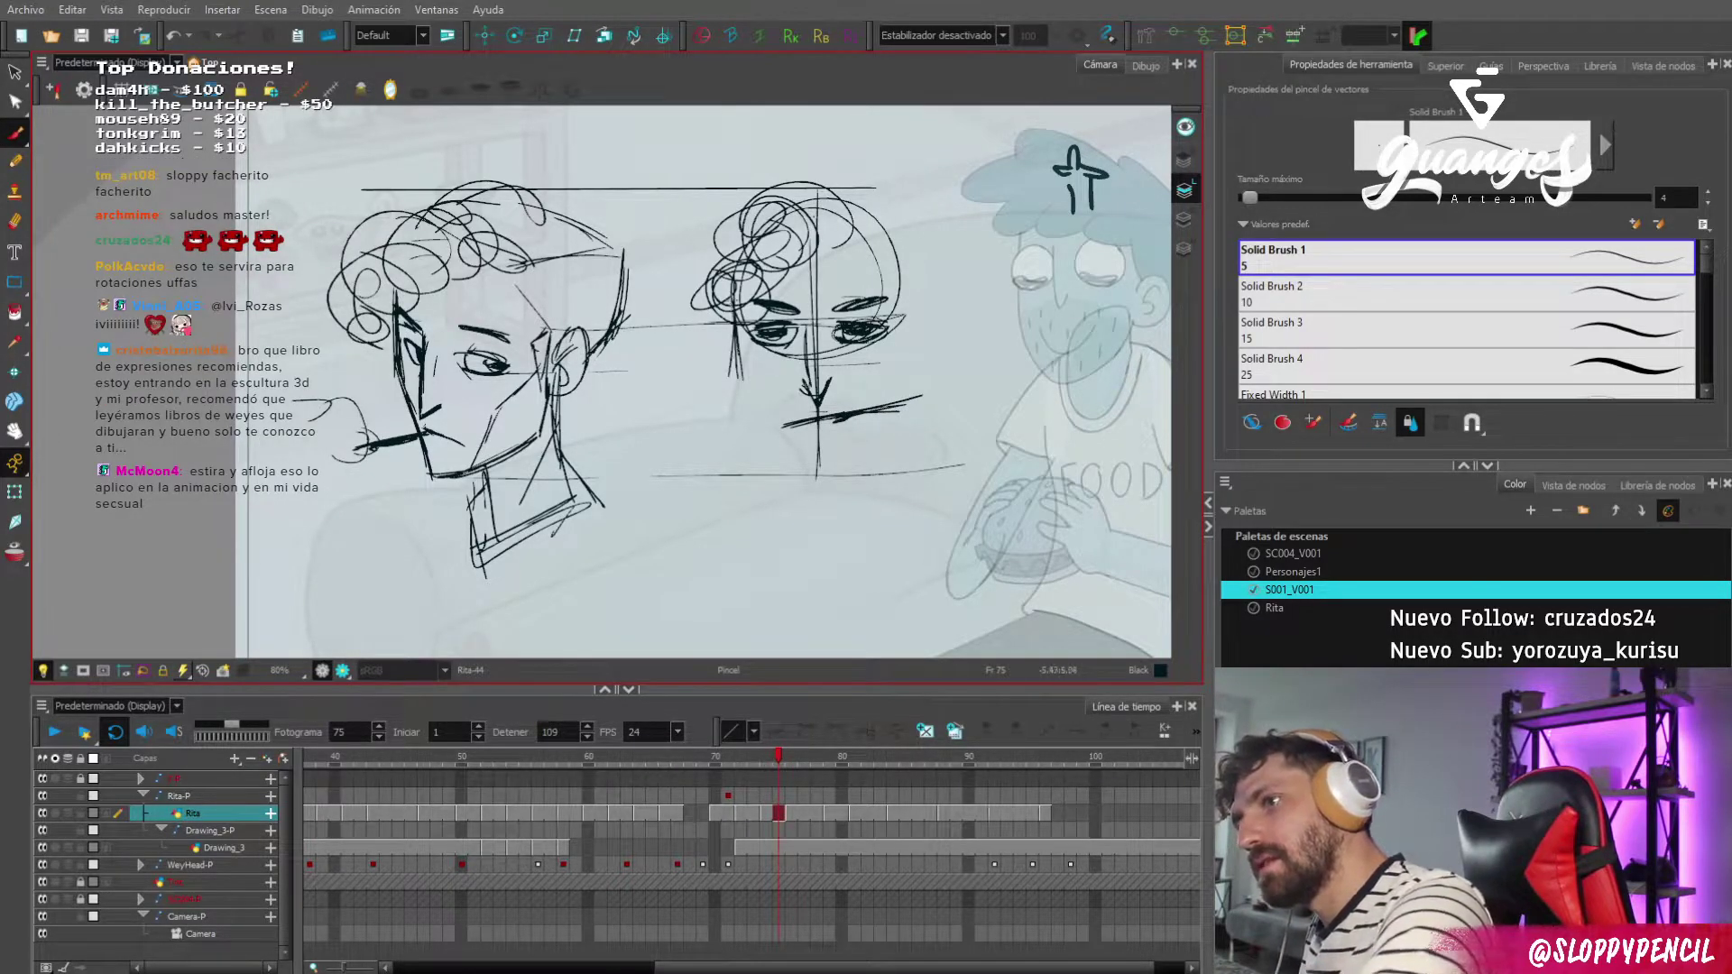
Draw the cheeks tapering to the chin guide and add an ear on each side of the front-view head.
{"action": "mouse_move", "coordinate": [733, 298]}
{"action": "left_mouse_down"}
{"action": "mouse_move", "coordinate": [761, 446]}
{"action": "mouse_move", "coordinate": [783, 475]}
{"action": "mouse_move", "coordinate": [839, 469]}
{"action": "left_mouse_up"}
{"action": "mouse_move", "coordinate": [898, 283]}
{"action": "left_mouse_down"}
{"action": "mouse_move", "coordinate": [898, 359]}
{"action": "mouse_move", "coordinate": [863, 438]}
{"action": "left_mouse_up"}
{"action": "left_click_drag", "start_coordinate": [899, 362], "coordinate": [836, 481]}
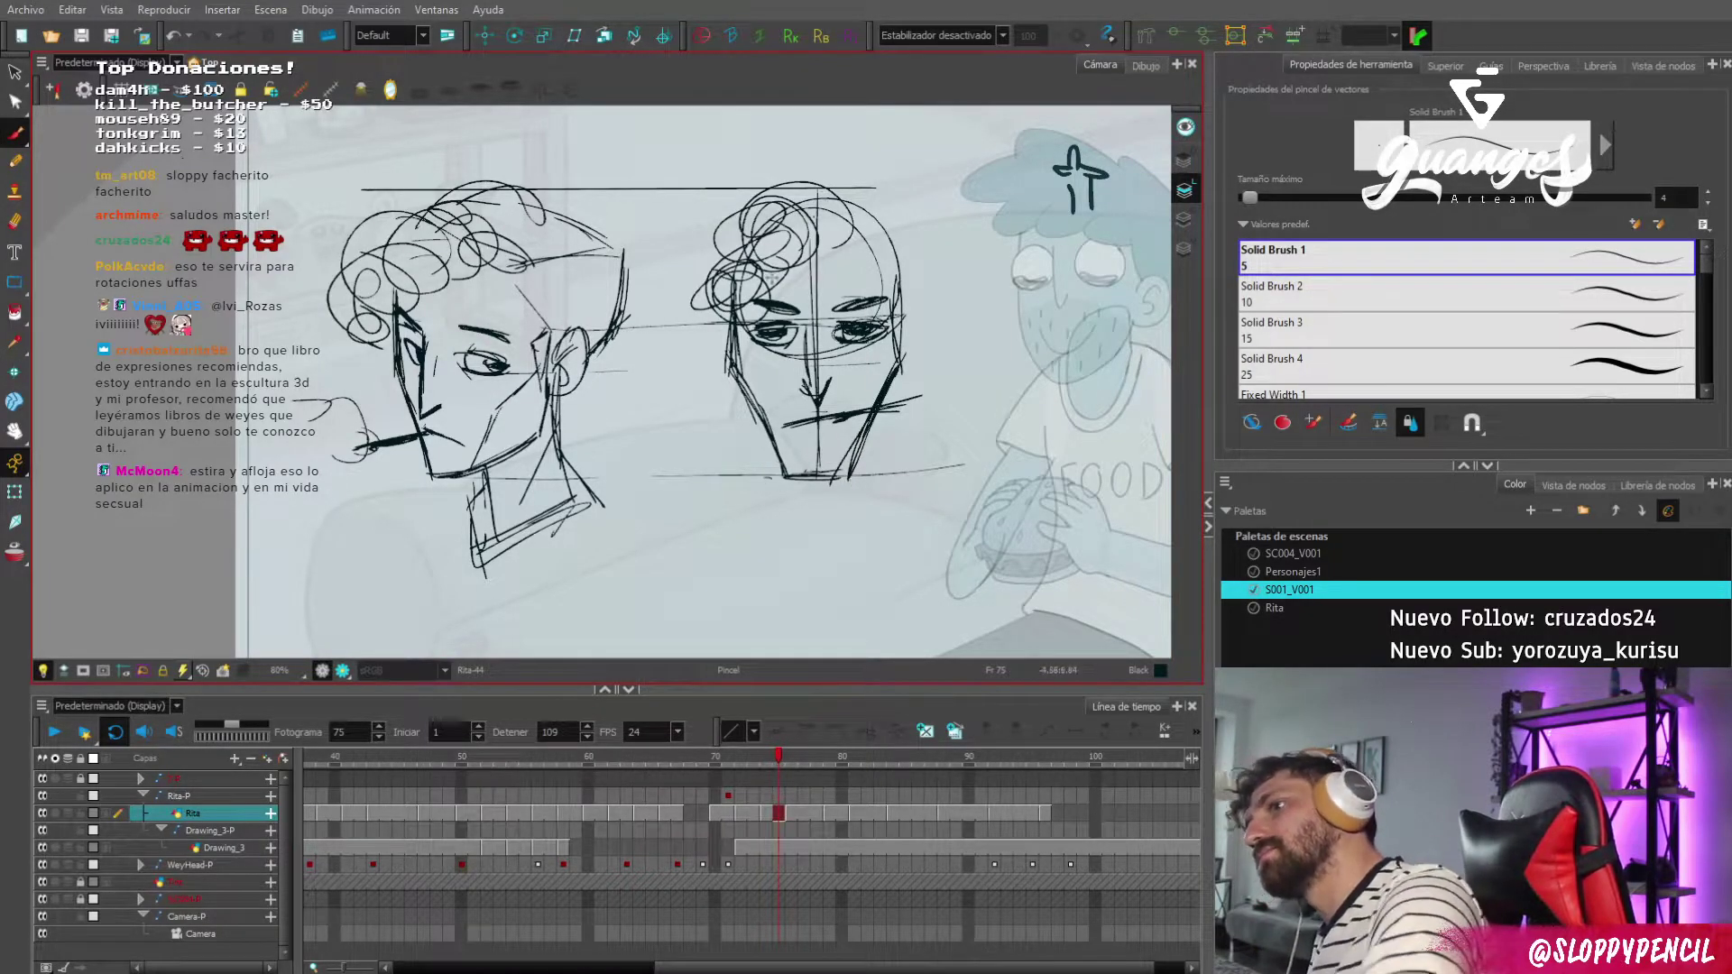
{"action": "mouse_move", "coordinate": [716, 298]}
{"action": "left_mouse_down"}
{"action": "mouse_move", "coordinate": [708, 372]}
{"action": "mouse_move", "coordinate": [745, 388]}
{"action": "left_mouse_up"}
{"action": "left_click_drag", "start_coordinate": [913, 296], "coordinate": [893, 391]}
{"action": "left_click_drag", "start_coordinate": [924, 326], "coordinate": [900, 379]}
Draw the neck under the front-view chin and outline the squared hair around the top of the head.
{"action": "left_click_drag", "start_coordinate": [760, 420], "coordinate": [770, 512]}
{"action": "mouse_move", "coordinate": [886, 391]}
{"action": "left_mouse_down"}
{"action": "mouse_move", "coordinate": [866, 513]}
{"action": "mouse_move", "coordinate": [810, 533]}
{"action": "mouse_move", "coordinate": [812, 549]}
{"action": "left_mouse_up"}
{"action": "mouse_move", "coordinate": [897, 215]}
{"action": "left_mouse_down"}
{"action": "mouse_move", "coordinate": [882, 332]}
{"action": "mouse_move", "coordinate": [887, 291]}
{"action": "left_mouse_up"}
{"action": "mouse_move", "coordinate": [774, 193]}
{"action": "left_mouse_down"}
{"action": "mouse_move", "coordinate": [880, 190]}
{"action": "mouse_move", "coordinate": [724, 260]}
{"action": "left_mouse_up"}
{"action": "mouse_move", "coordinate": [749, 213]}
{"action": "left_mouse_down"}
{"action": "mouse_move", "coordinate": [739, 318]}
{"action": "mouse_move", "coordinate": [619, 329]}
{"action": "left_mouse_up"}
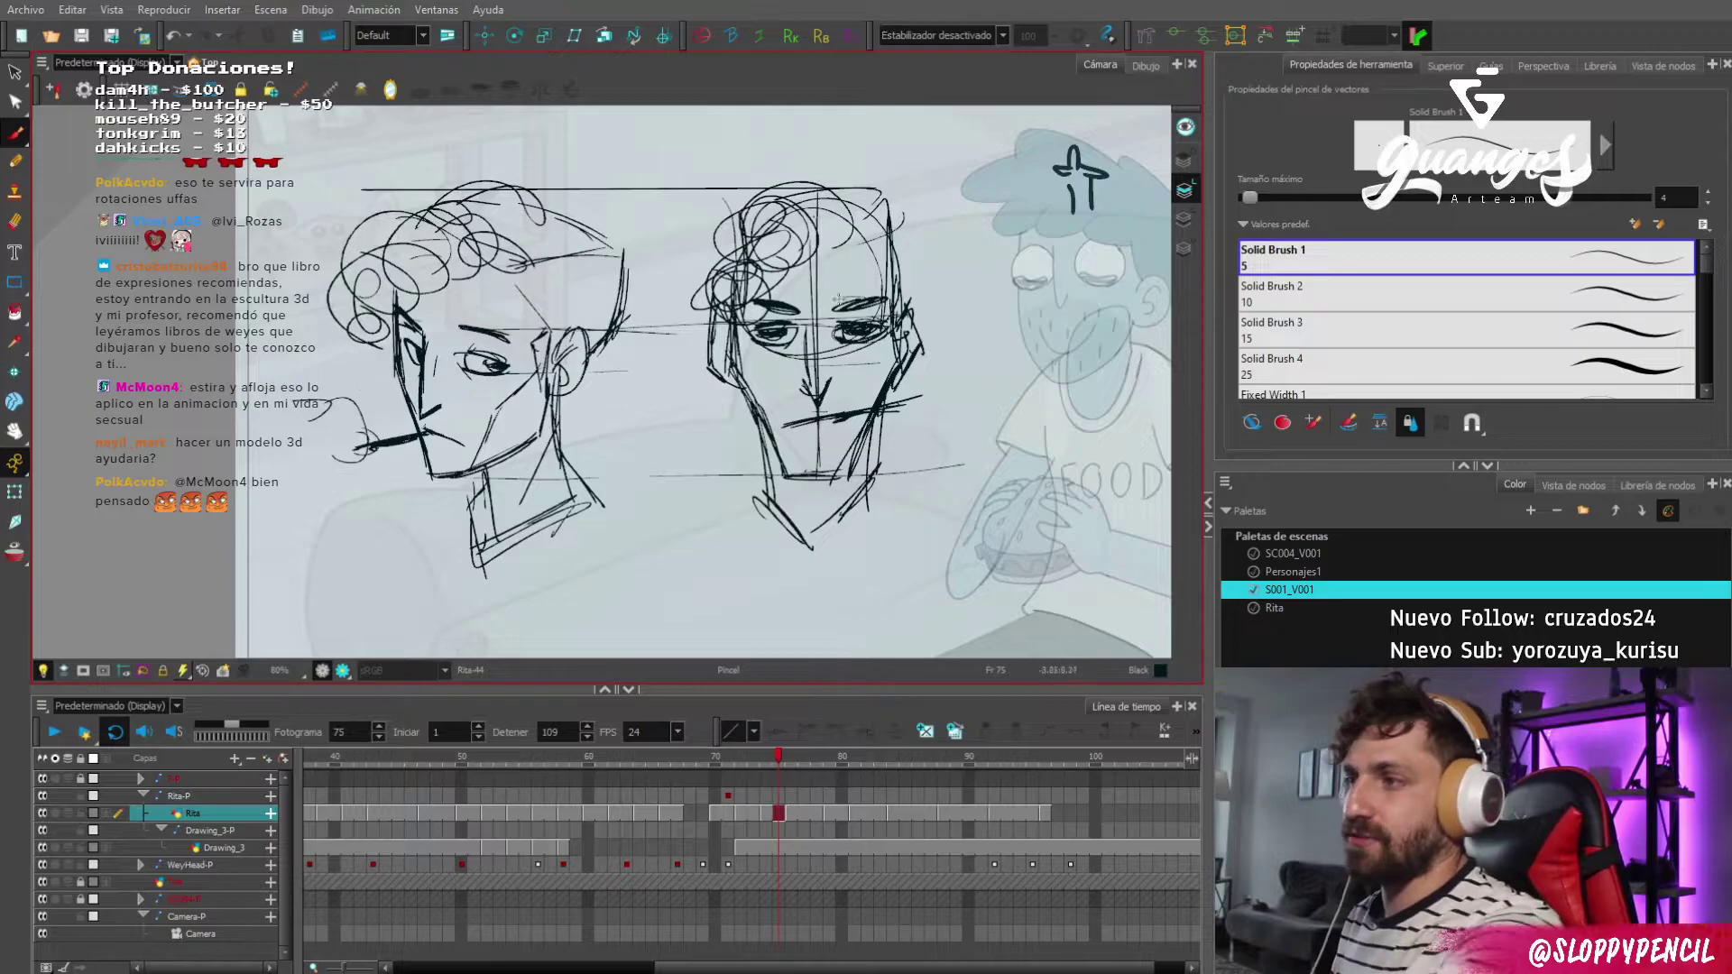
Select both head sketches with their guide lines and delete them from the Rita drawing.
{"action": "key", "text": "space"}
{"action": "left_click_drag", "start_coordinate": [326, 380], "coordinate": [245, 399]}
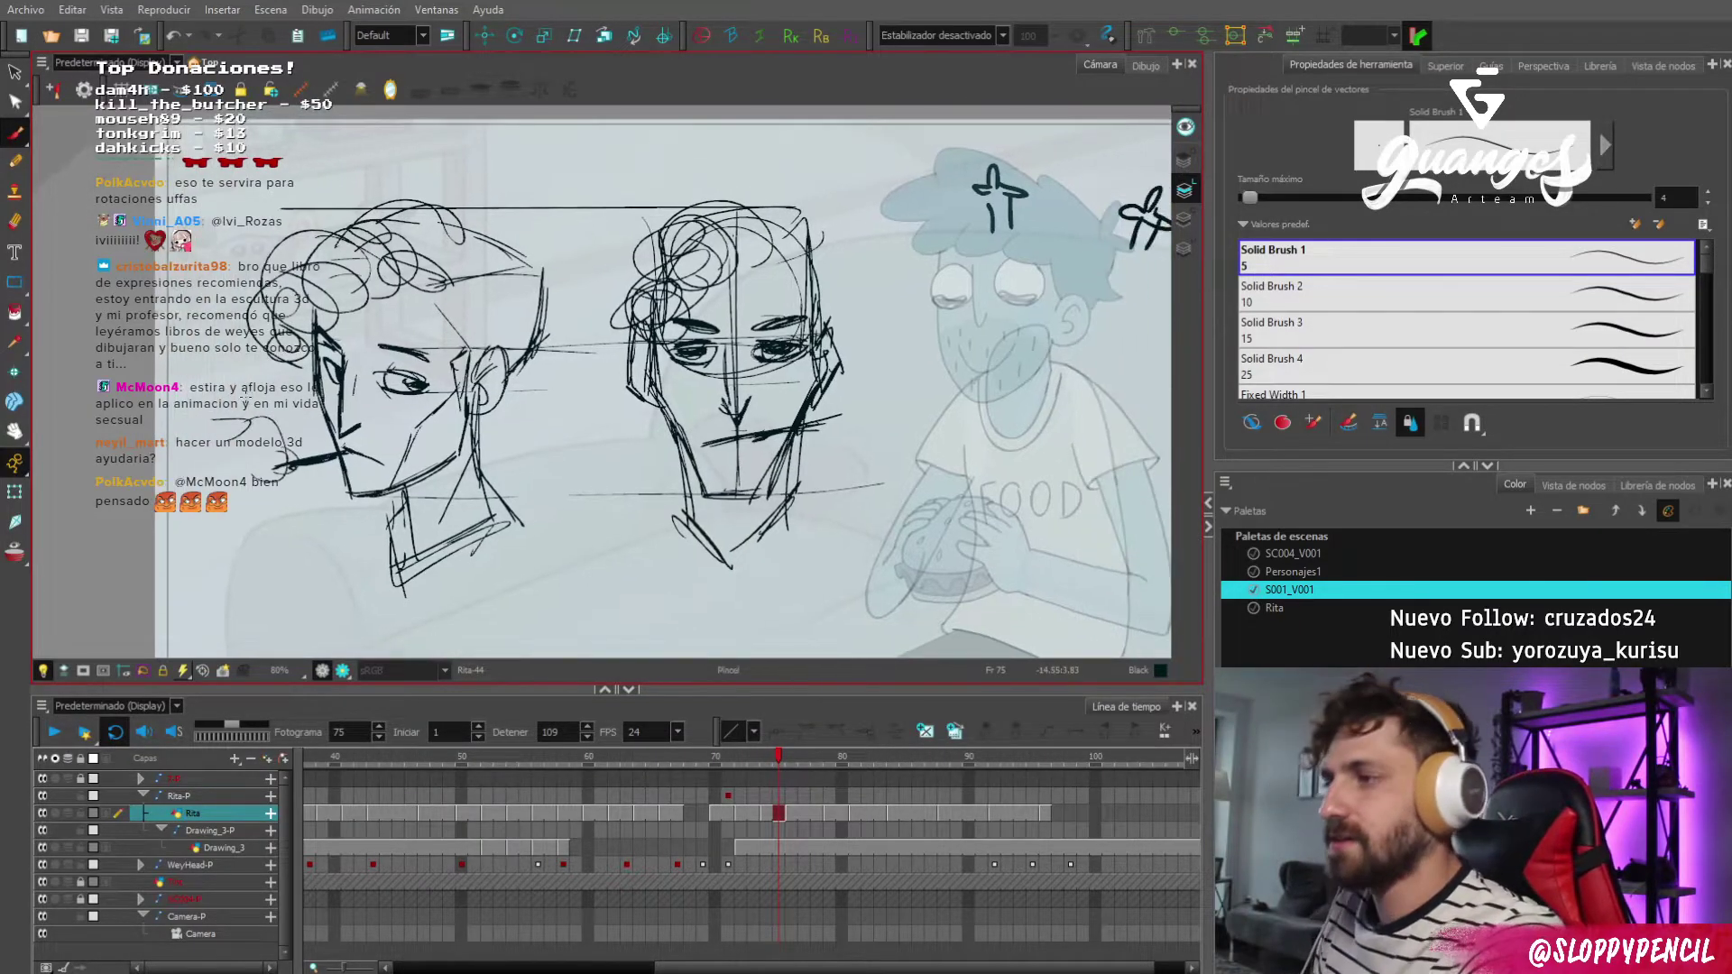
{"action": "left_click_drag", "start_coordinate": [294, 282], "coordinate": [323, 251]}
{"action": "mouse_move", "coordinate": [180, 388]}
{"action": "left_mouse_down"}
{"action": "mouse_move", "coordinate": [902, 498]}
{"action": "mouse_move", "coordinate": [379, 136]}
{"action": "mouse_move", "coordinate": [193, 379]}
{"action": "left_mouse_up"}
{"action": "key", "text": "Delete"}
{"action": "key", "text": "space"}
{"action": "key", "text": "alt+b"}
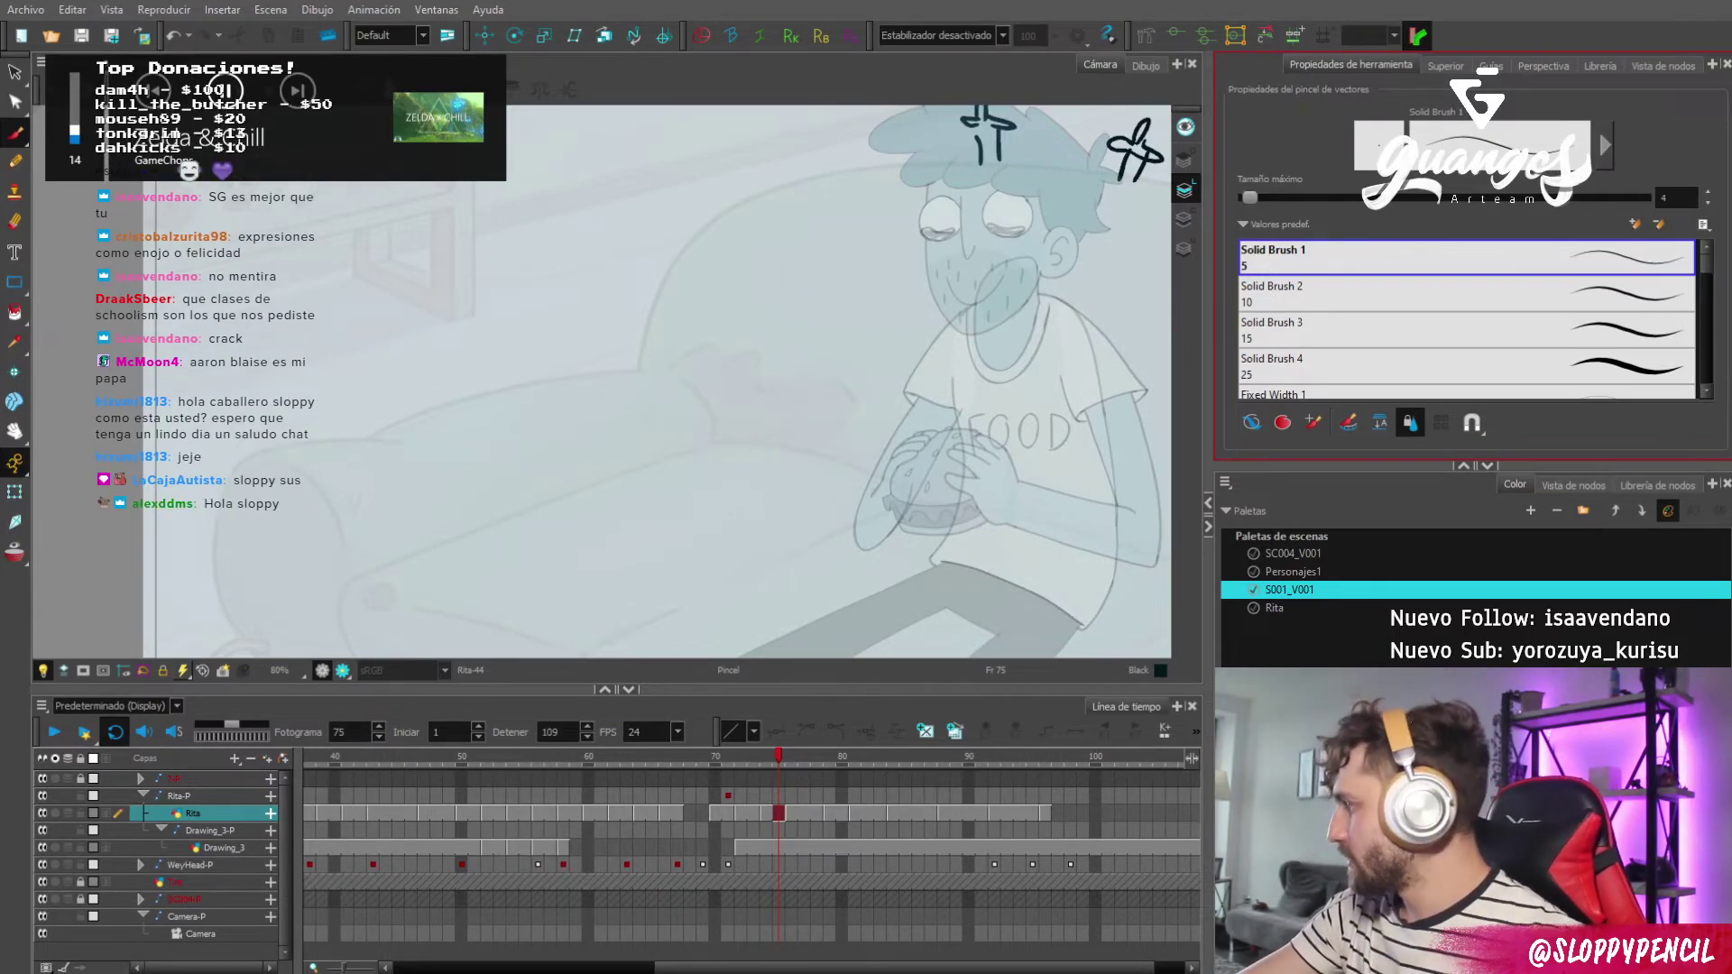
Step back and forth through the Rita layer's frames before frame 70 to examine the creature's poses.
{"action": "scroll", "coordinate": [787, 423], "scroll_direction": "down", "scroll_amount": 5}
{"action": "scroll", "coordinate": [666, 599], "scroll_direction": "up", "scroll_amount": 2}
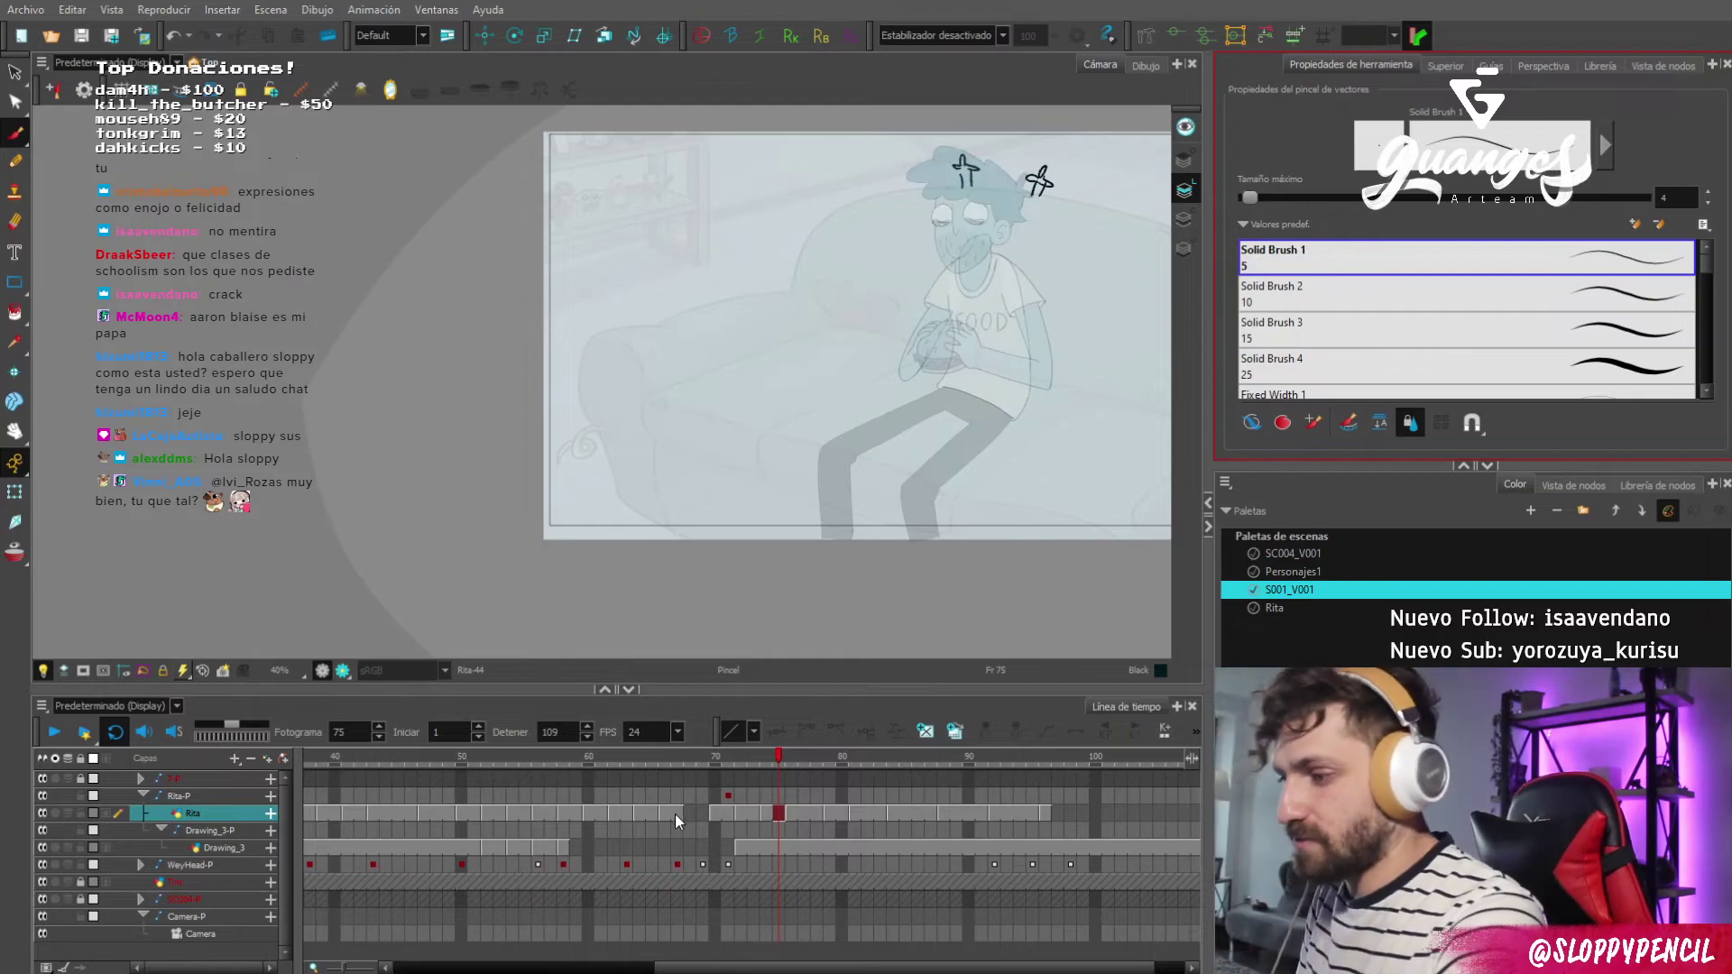
{"action": "left_click", "coordinate": [676, 814]}
{"action": "key", "text": "period"}
{"action": "key", "text": "period"}
{"action": "key", "text": "period"}
{"action": "key", "text": "comma"}
{"action": "key", "text": "comma"}
{"action": "key", "text": "comma"}
{"action": "key", "text": "comma"}
{"action": "key", "text": "comma"}
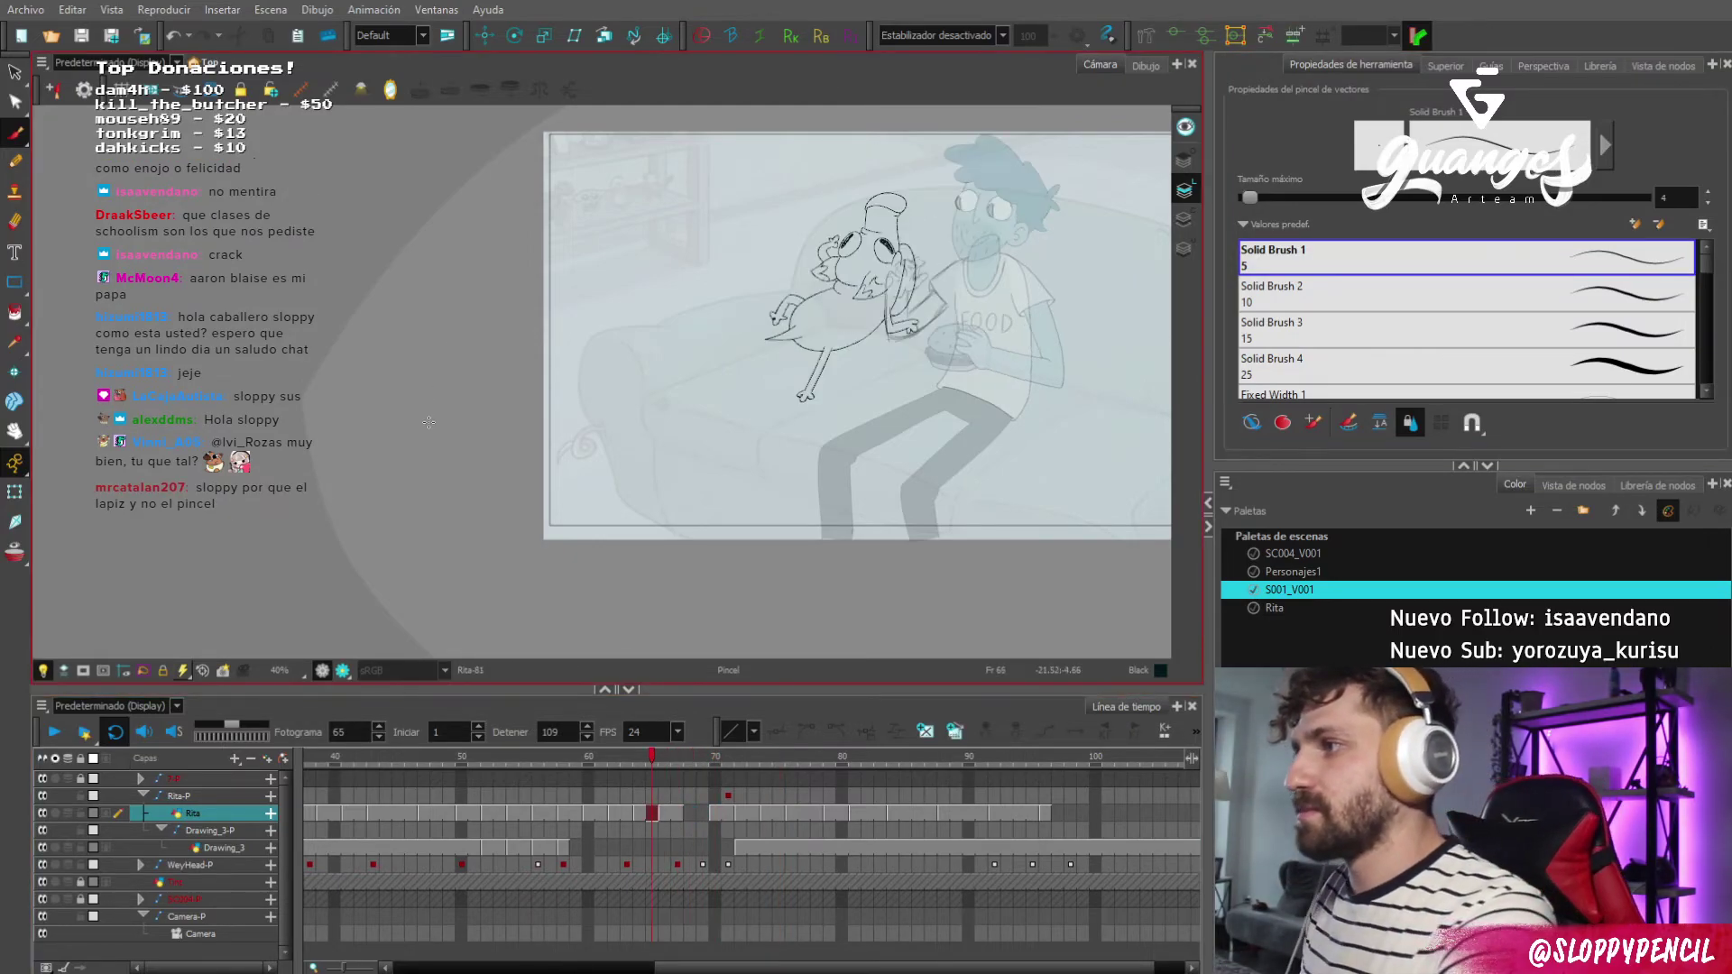
{"action": "key", "text": "comma"}
{"action": "key", "text": "comma"}
{"action": "key", "text": "comma"}
{"action": "key", "text": "comma"}
Play the animation from its beginning with the area outside the camera frame masked.
{"action": "left_click_drag", "start_coordinate": [452, 752], "coordinate": [118, 740]}
{"action": "left_click", "coordinate": [55, 732]}
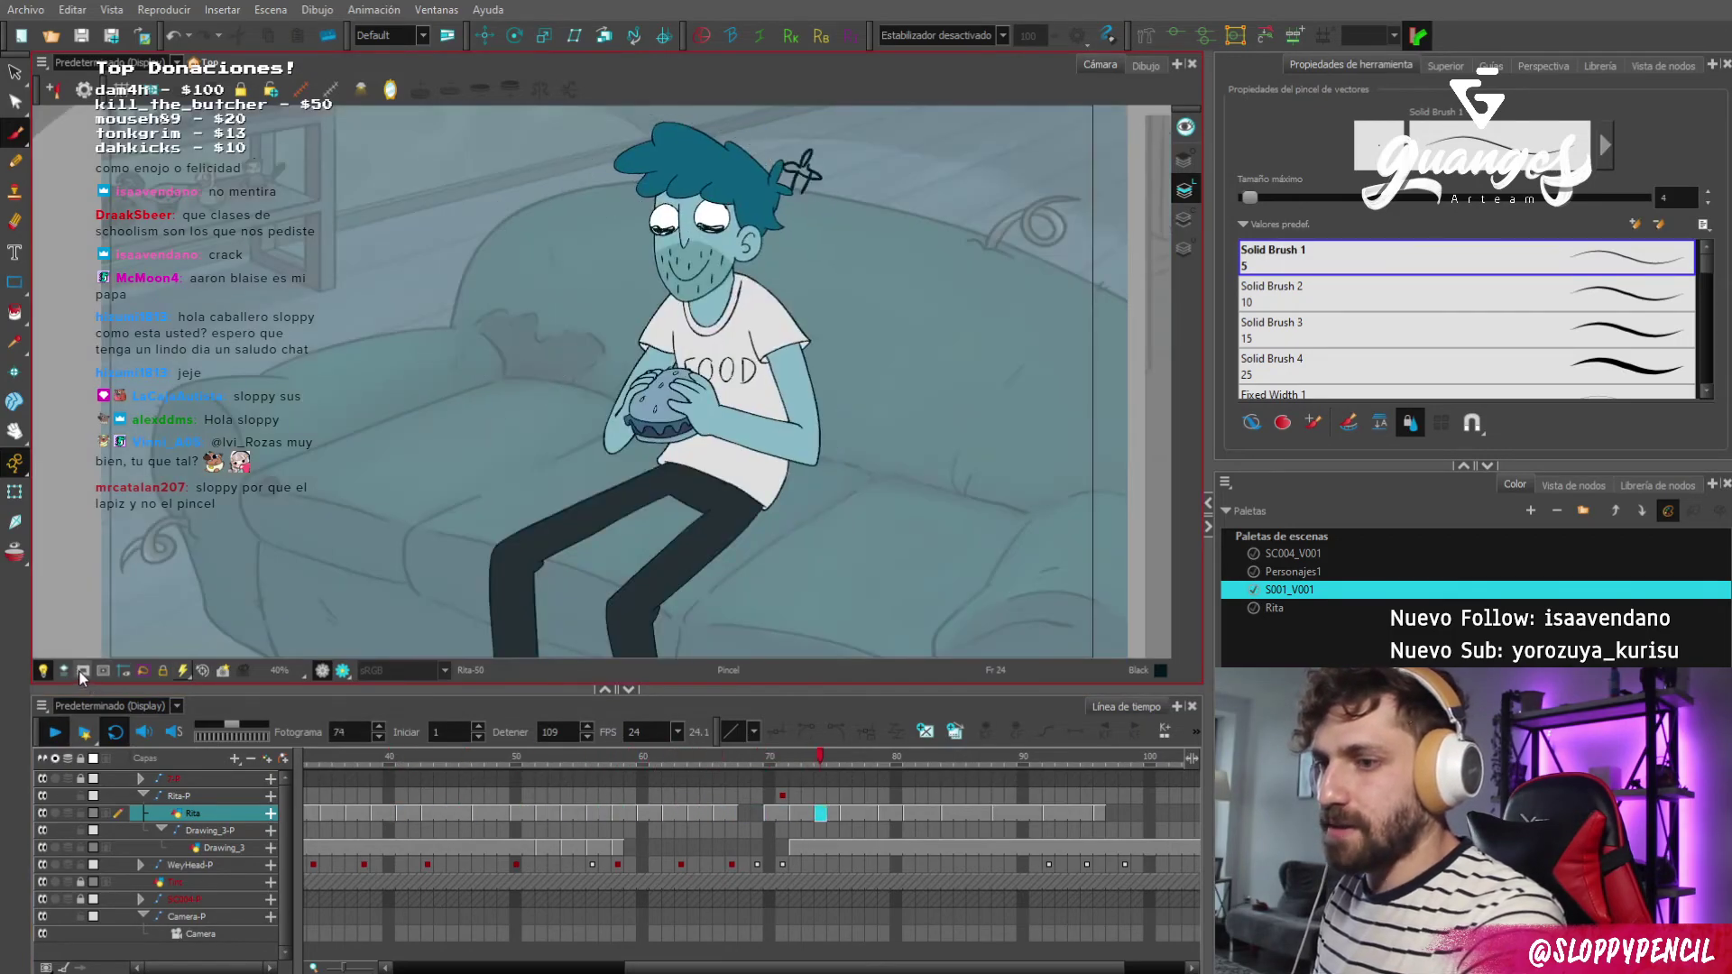
{"action": "left_click", "coordinate": [82, 670]}
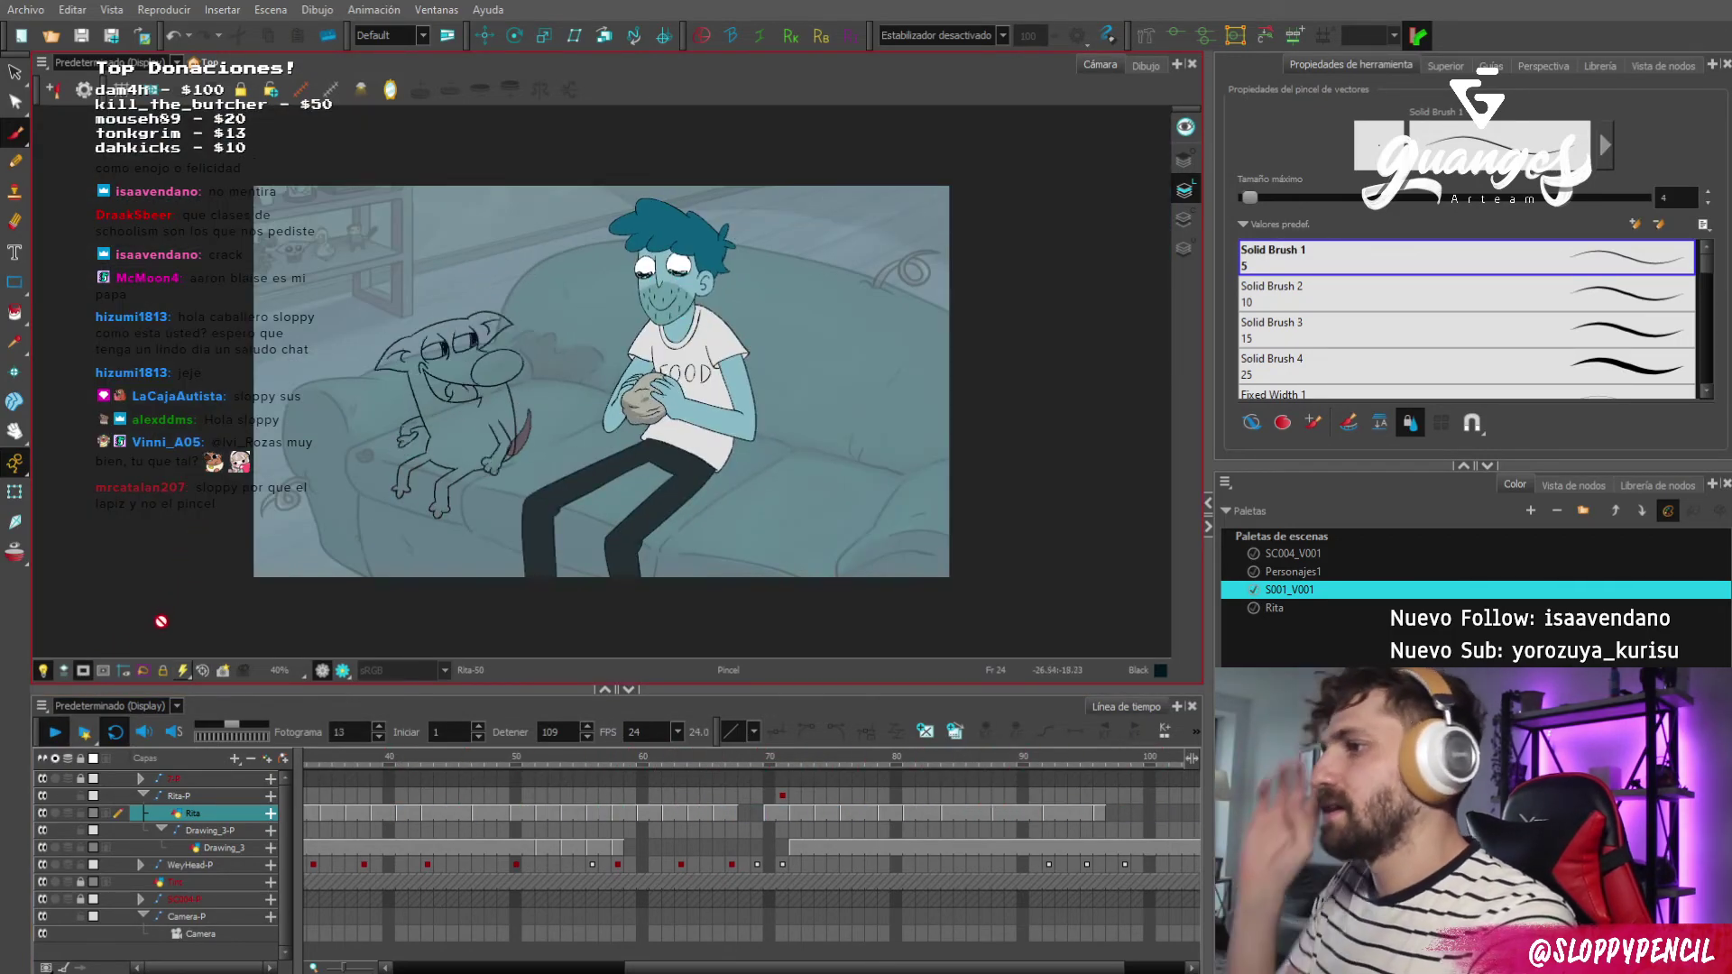